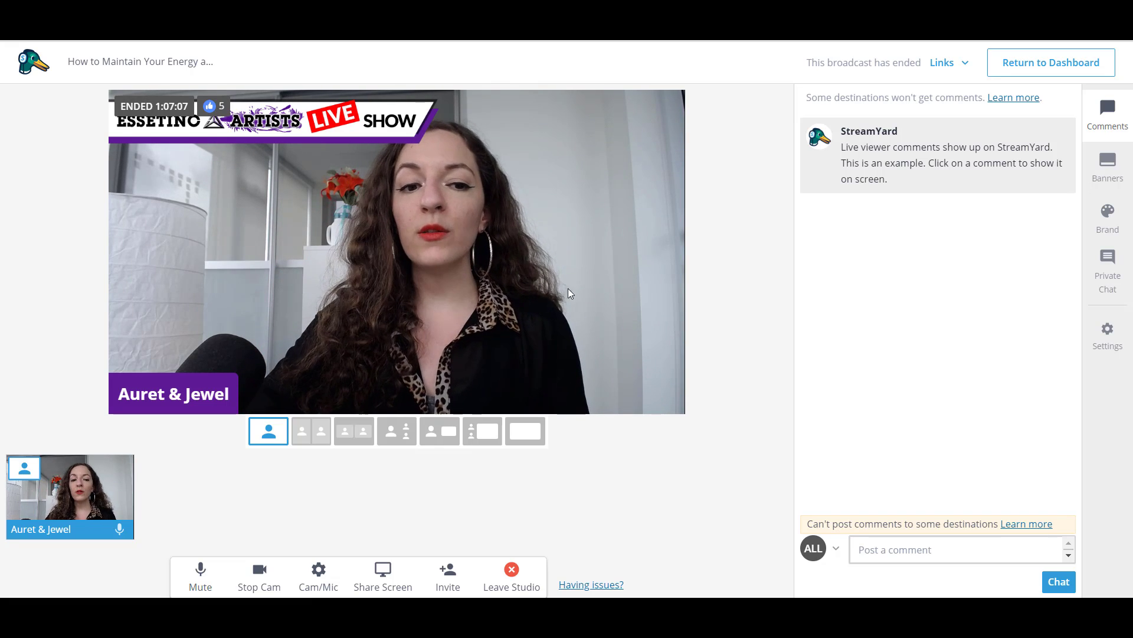
Show the EssetinoArtists banner, then switch the on-screen banner to the Tubebuddy coupon
click(1108, 168)
scroll(982, 339, down, 1)
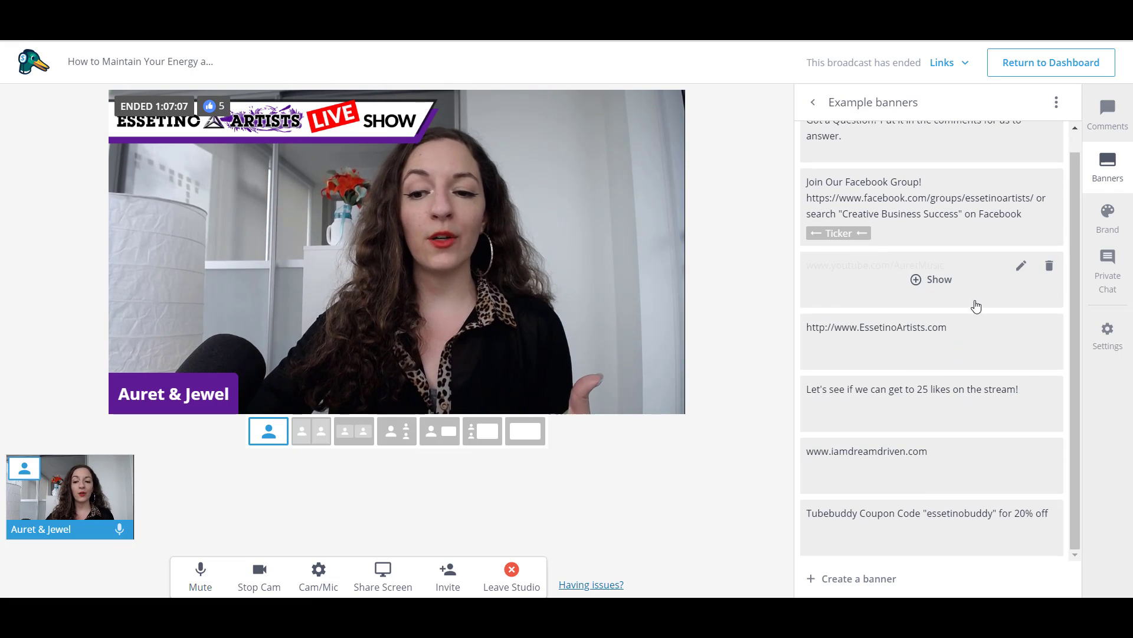
click(955, 336)
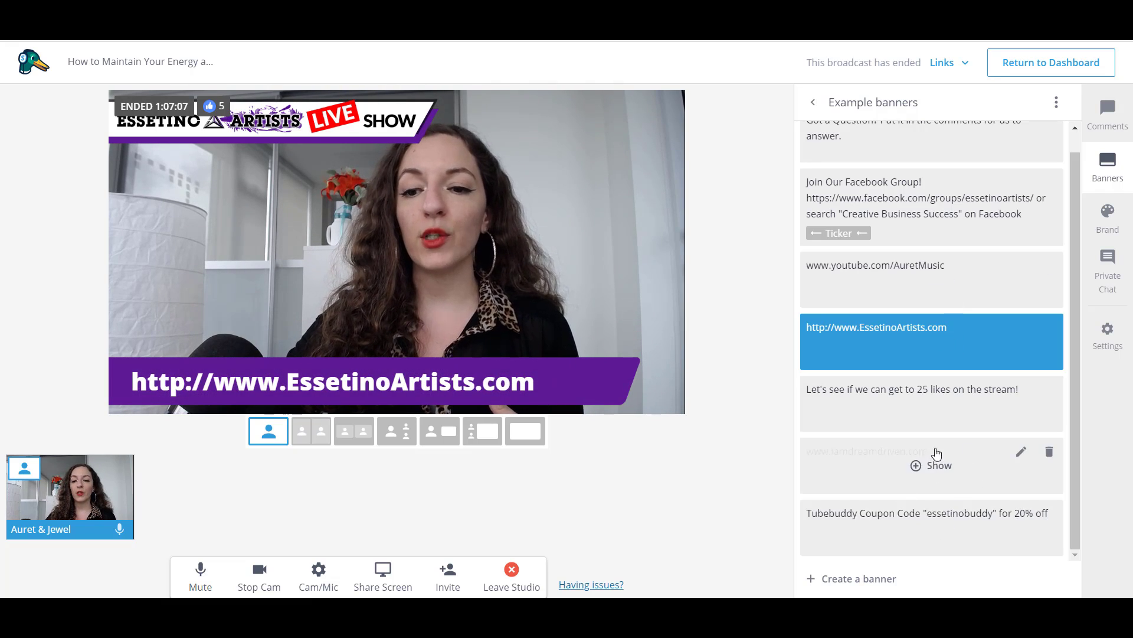
click(929, 521)
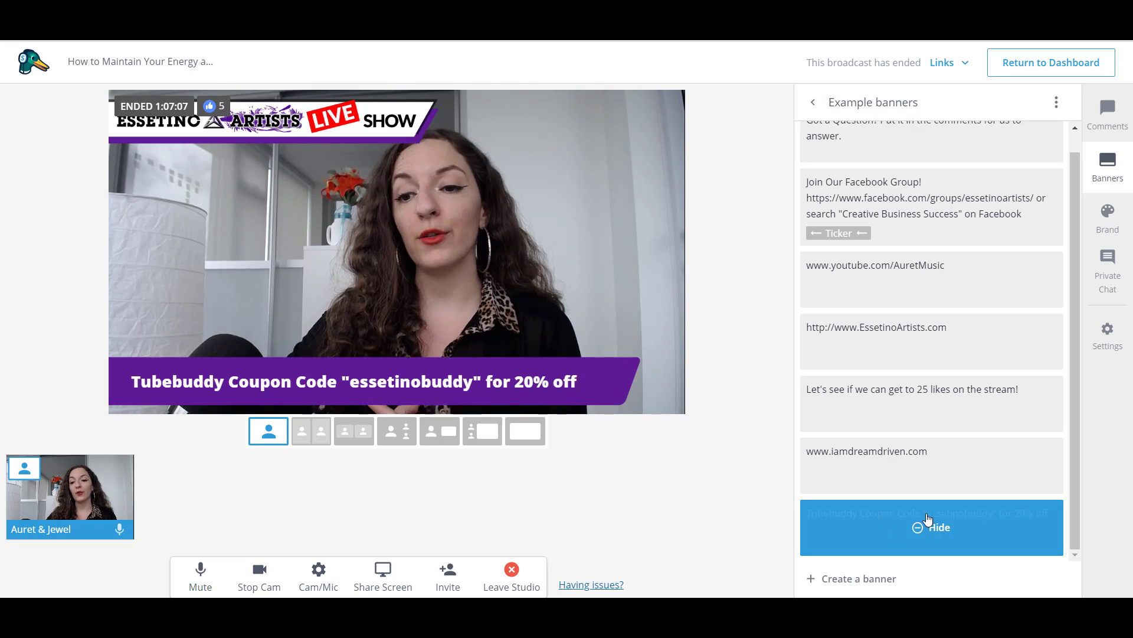
scroll(908, 231, up, 1)
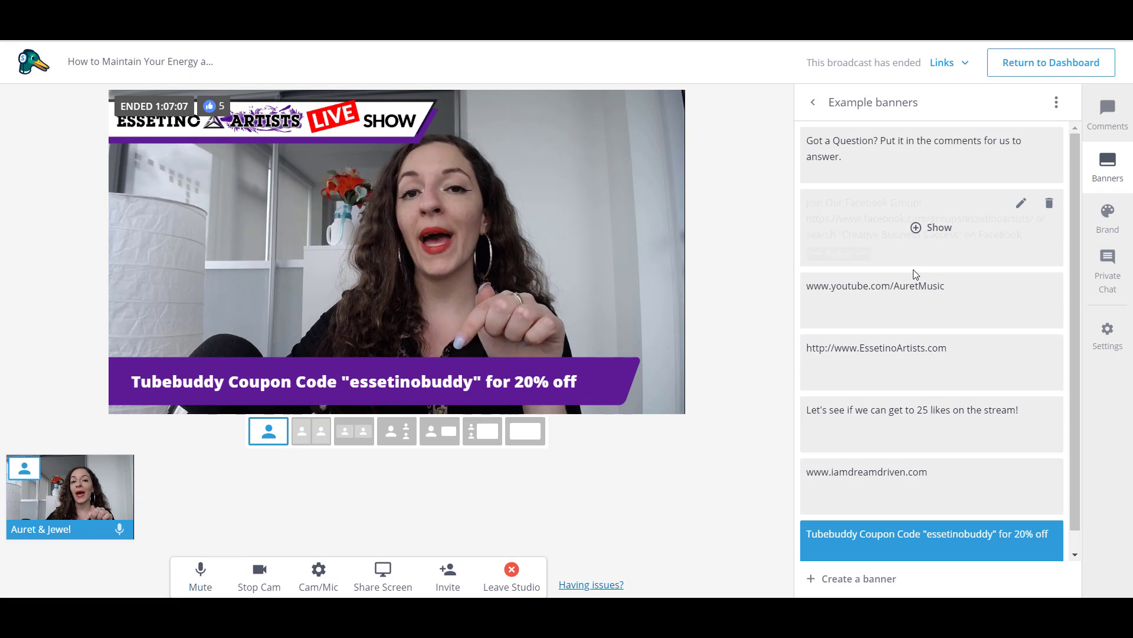
scroll(887, 482, down, 1)
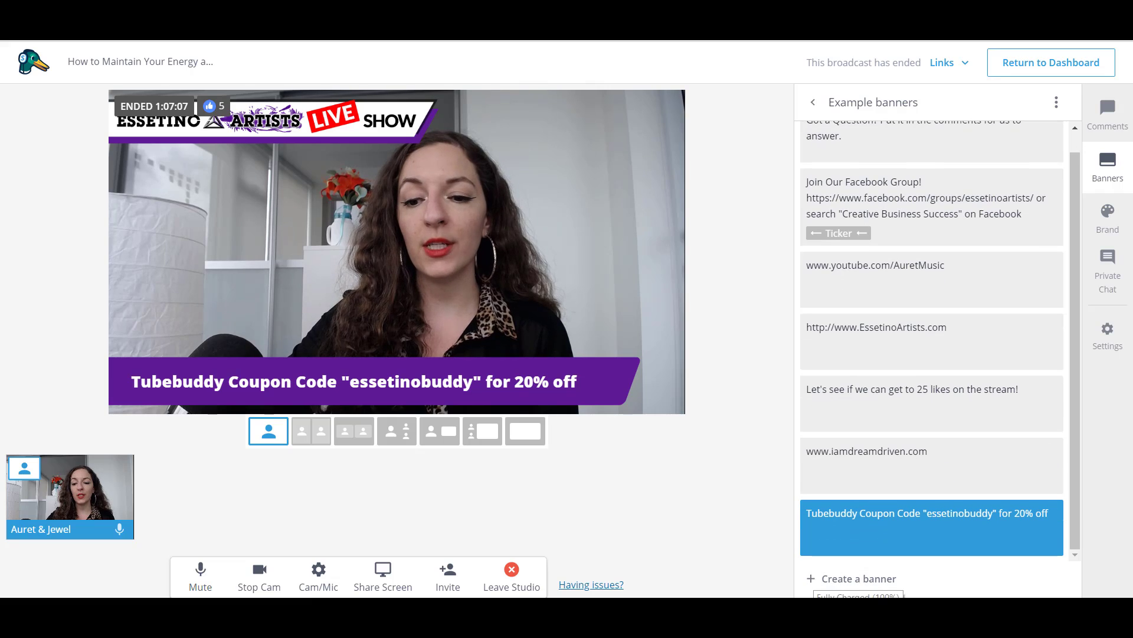
click(858, 579)
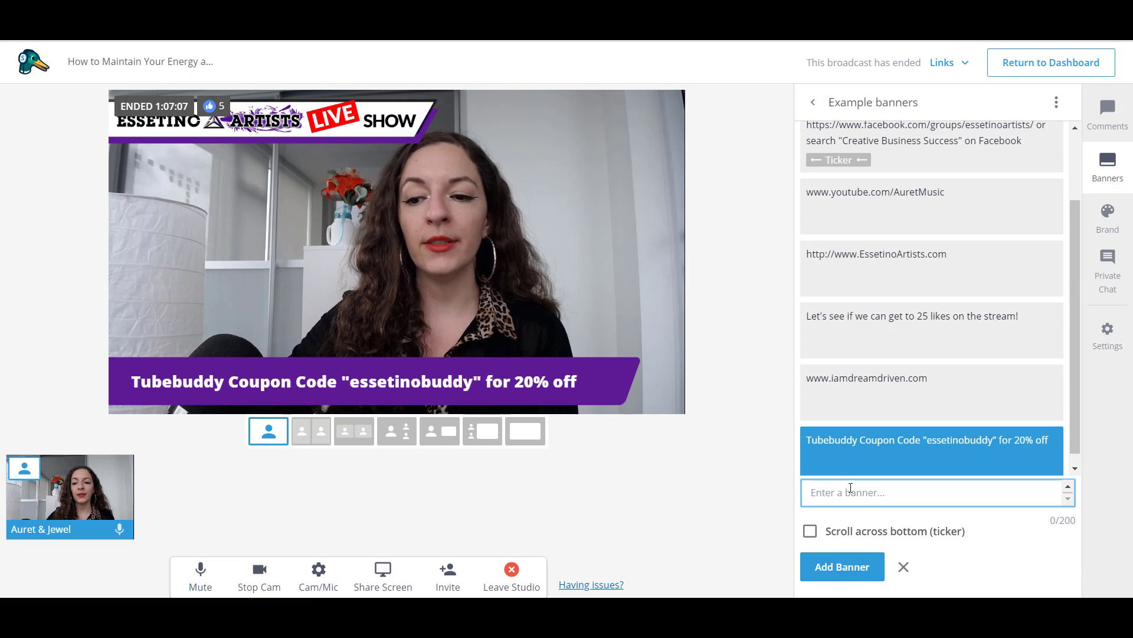
text(tYPE)
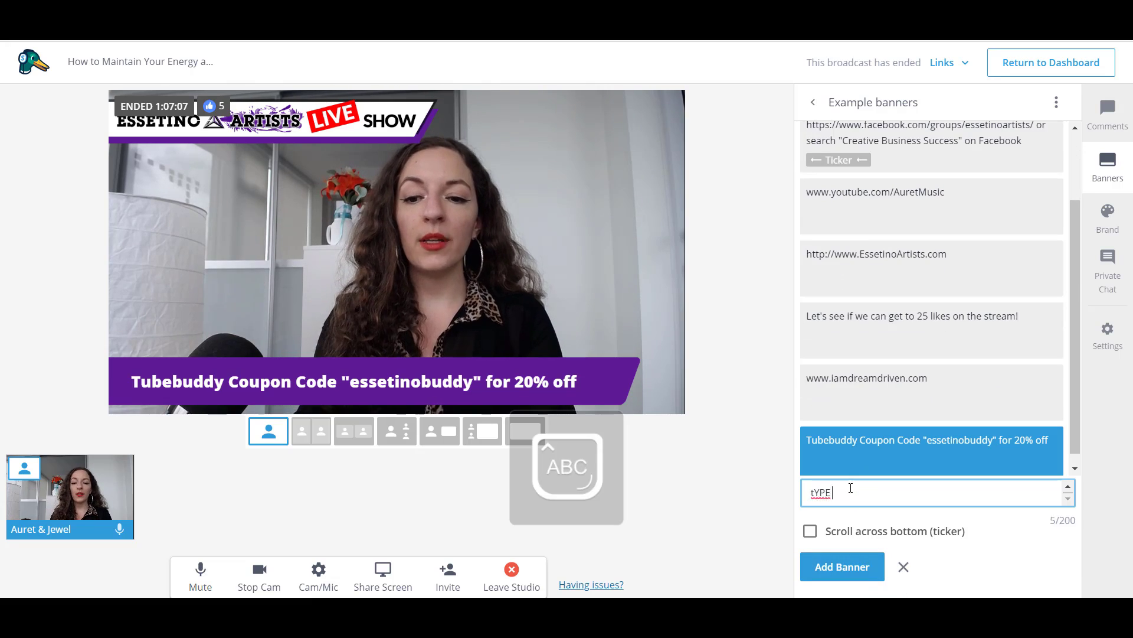
text( IN YOUR TEXT)
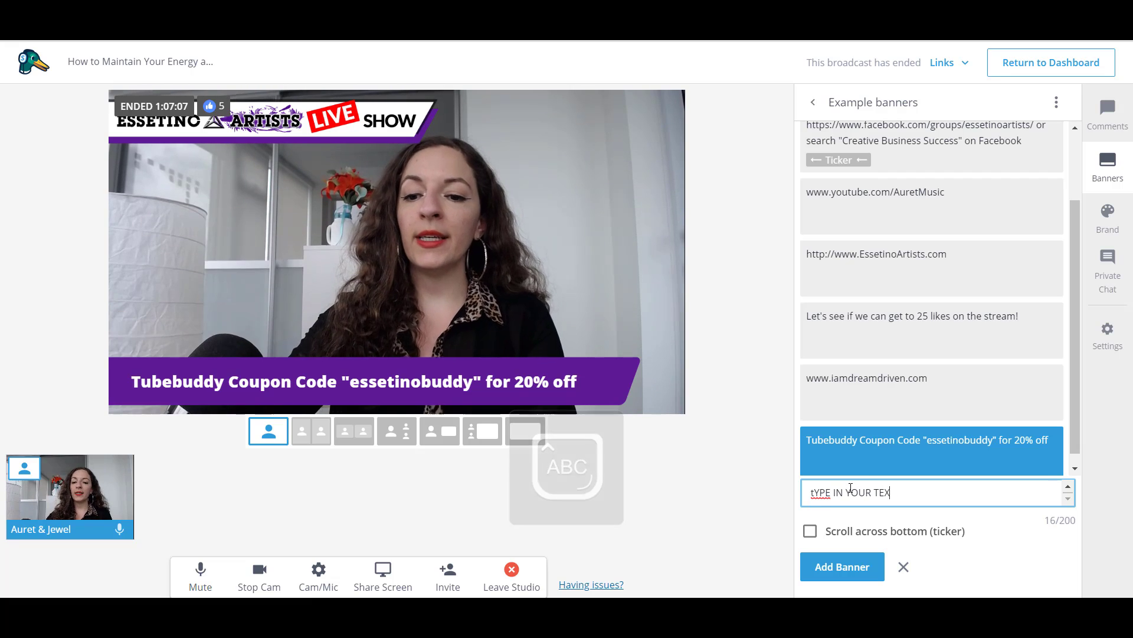
click(811, 533)
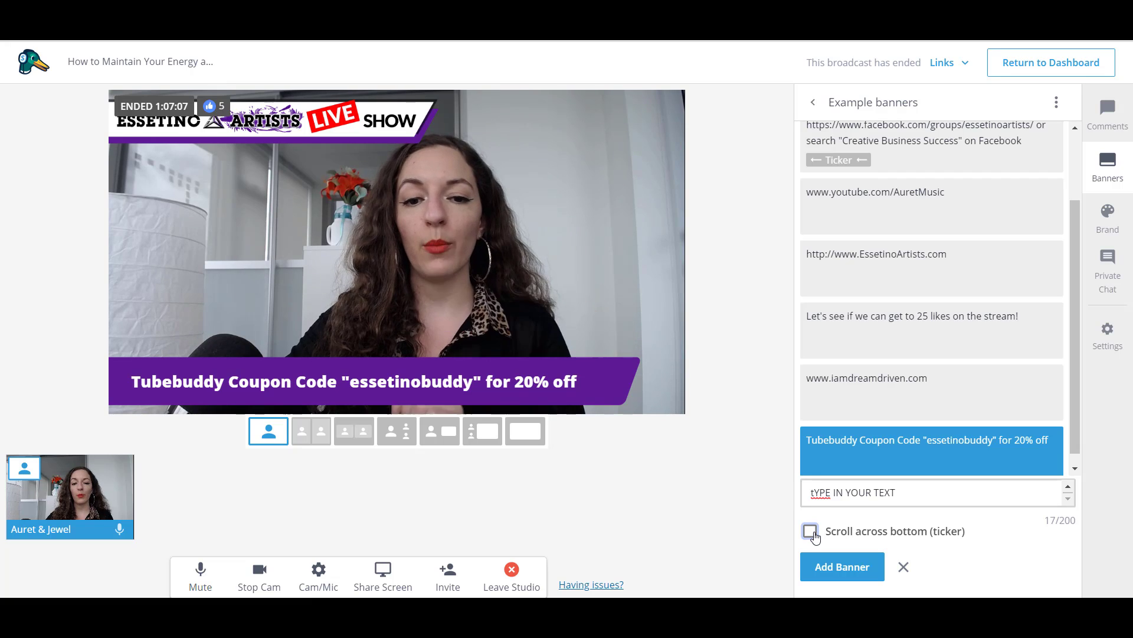
click(840, 571)
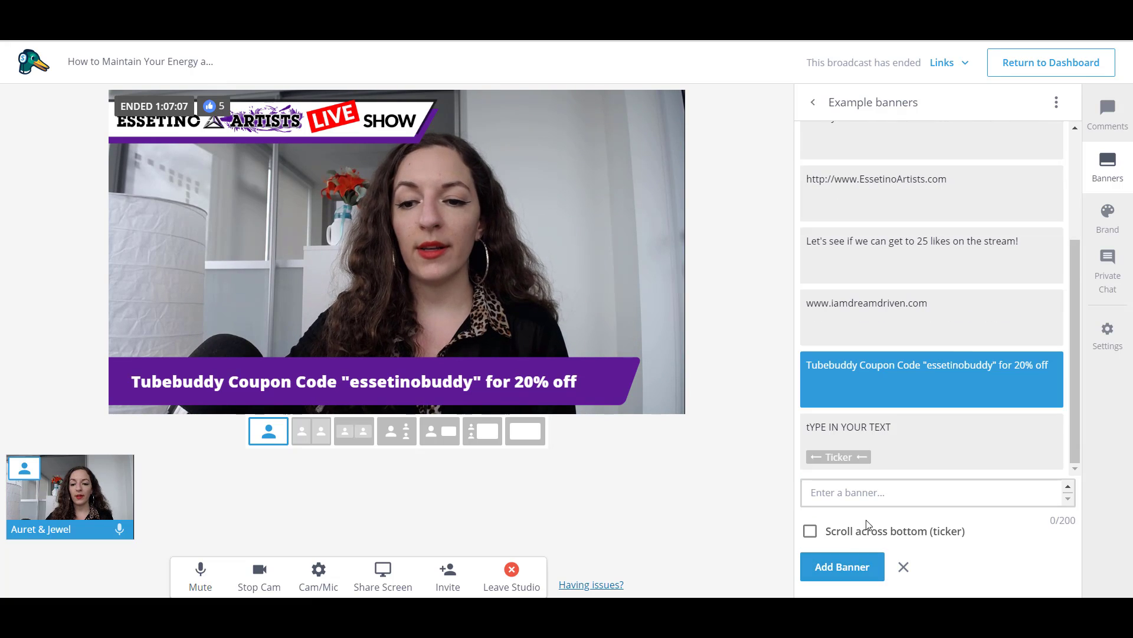
click(934, 443)
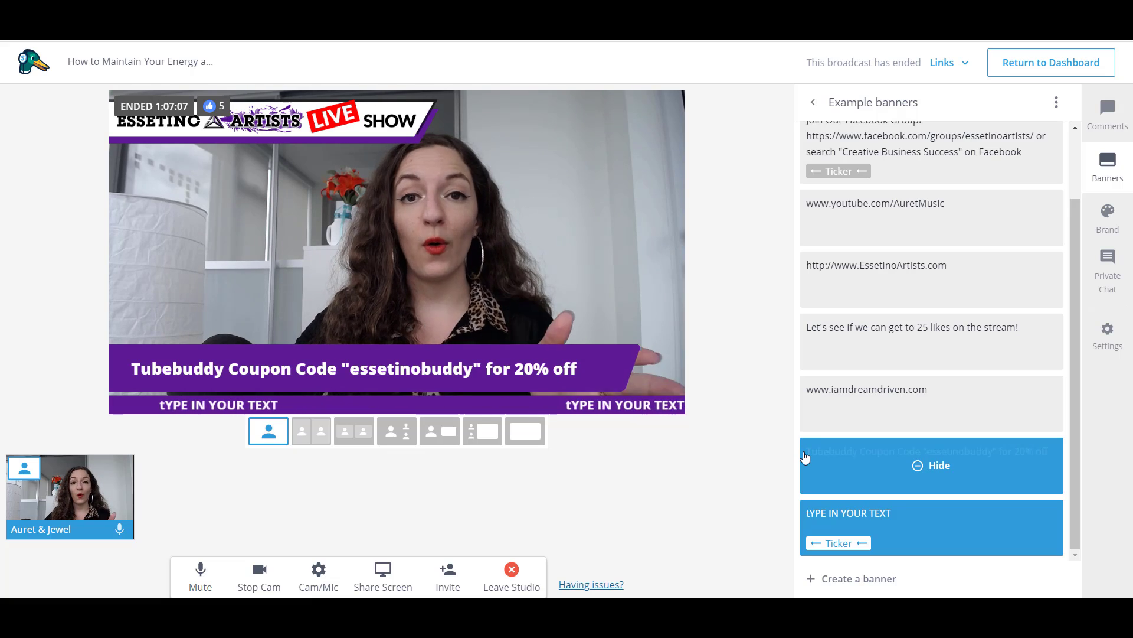
mouse_move(878, 518)
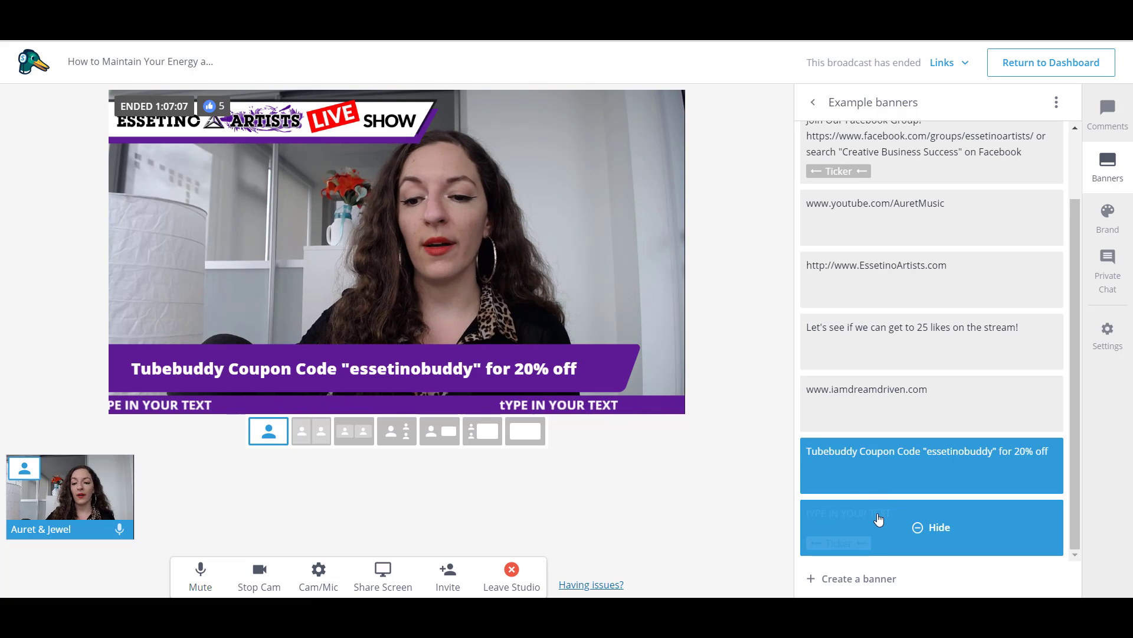
click(936, 527)
click(1052, 514)
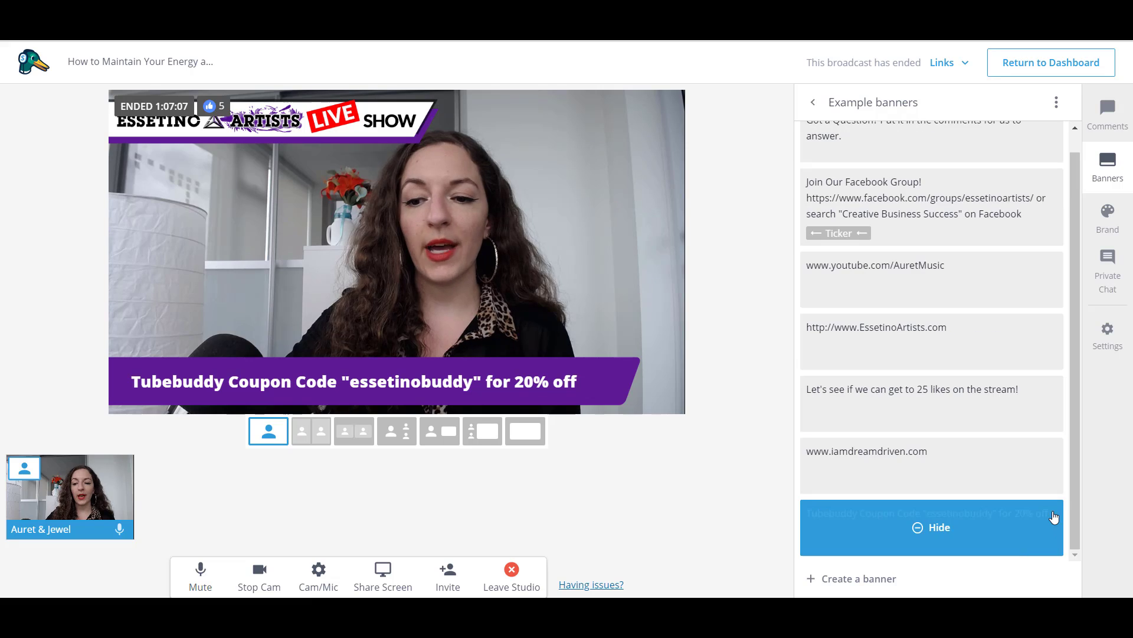
click(1108, 219)
click(888, 103)
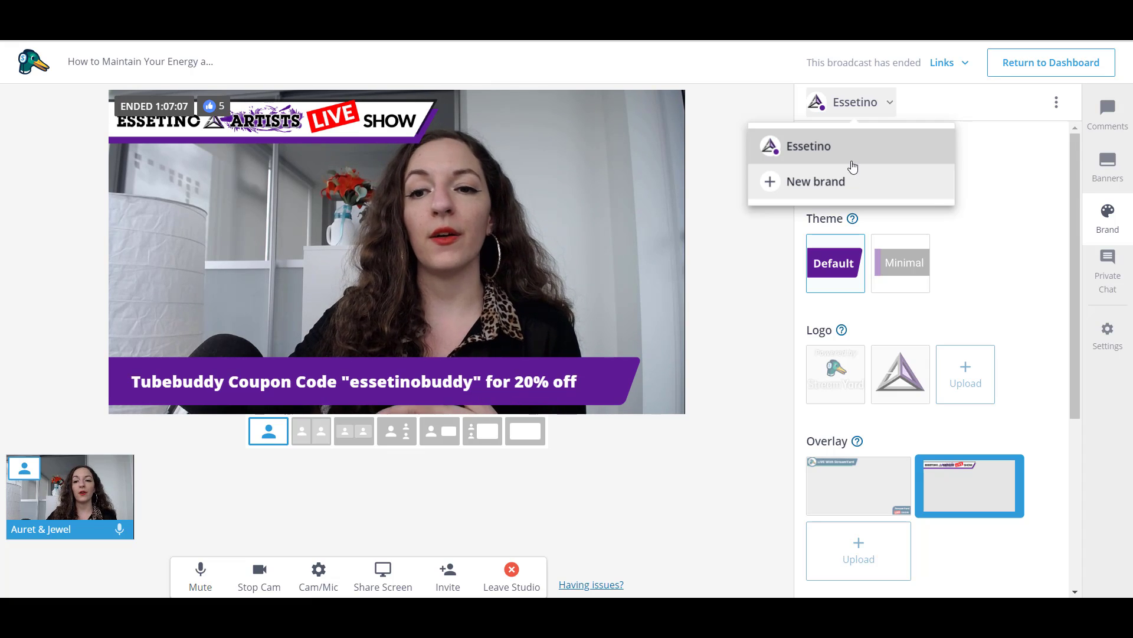
click(986, 154)
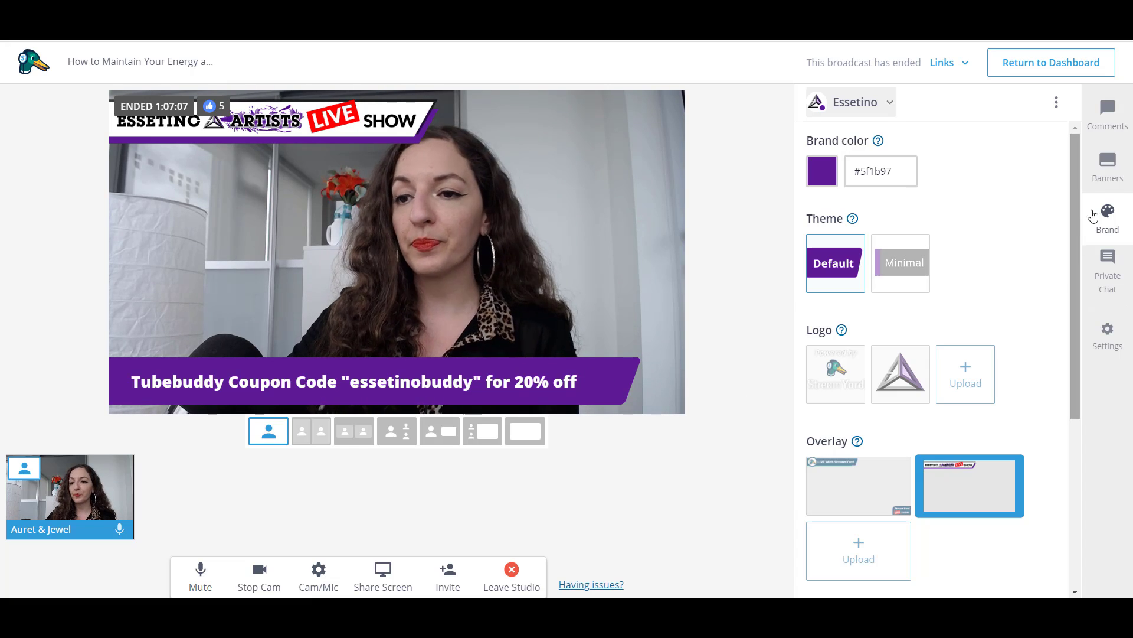
click(822, 171)
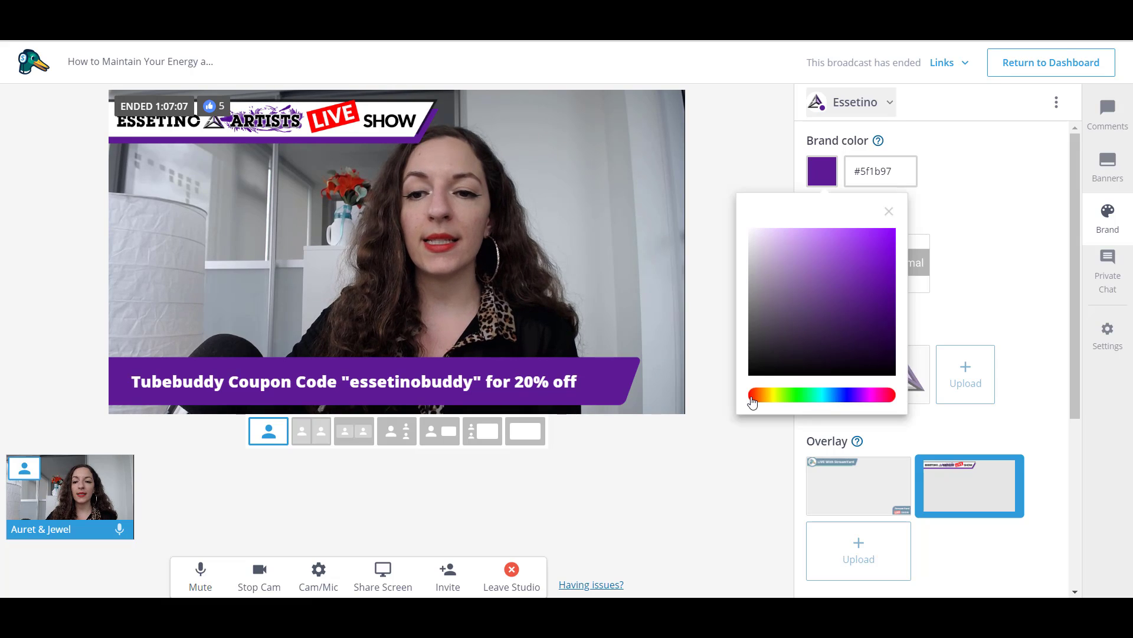
click(977, 220)
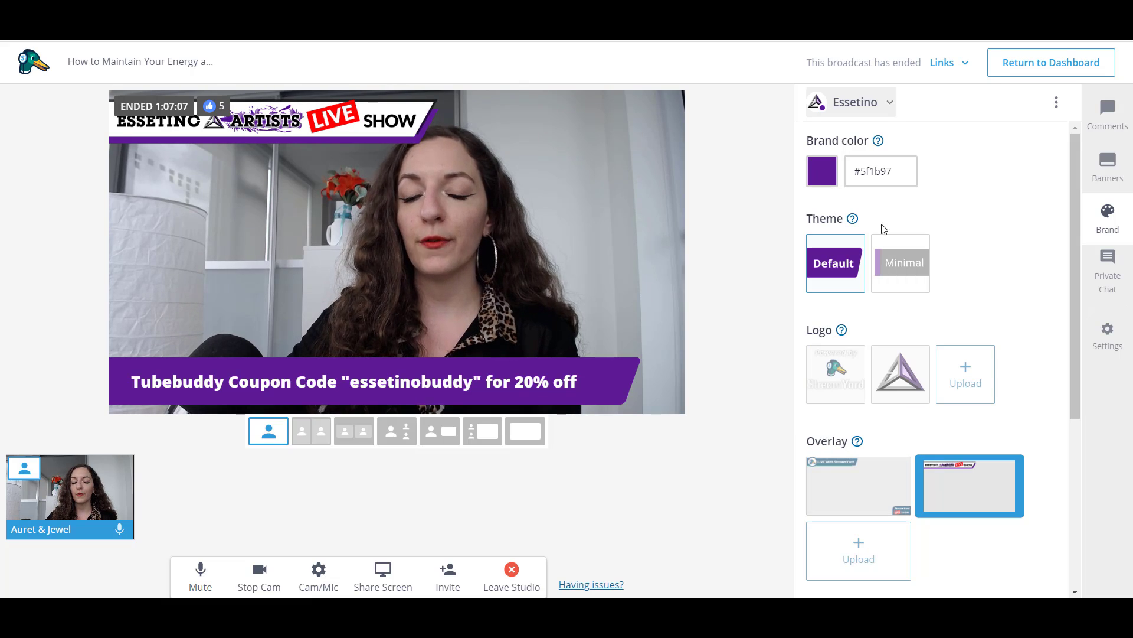
triple_click(879, 172)
click(1001, 189)
scroll(936, 204, down, 1)
scroll(935, 204, up, 1)
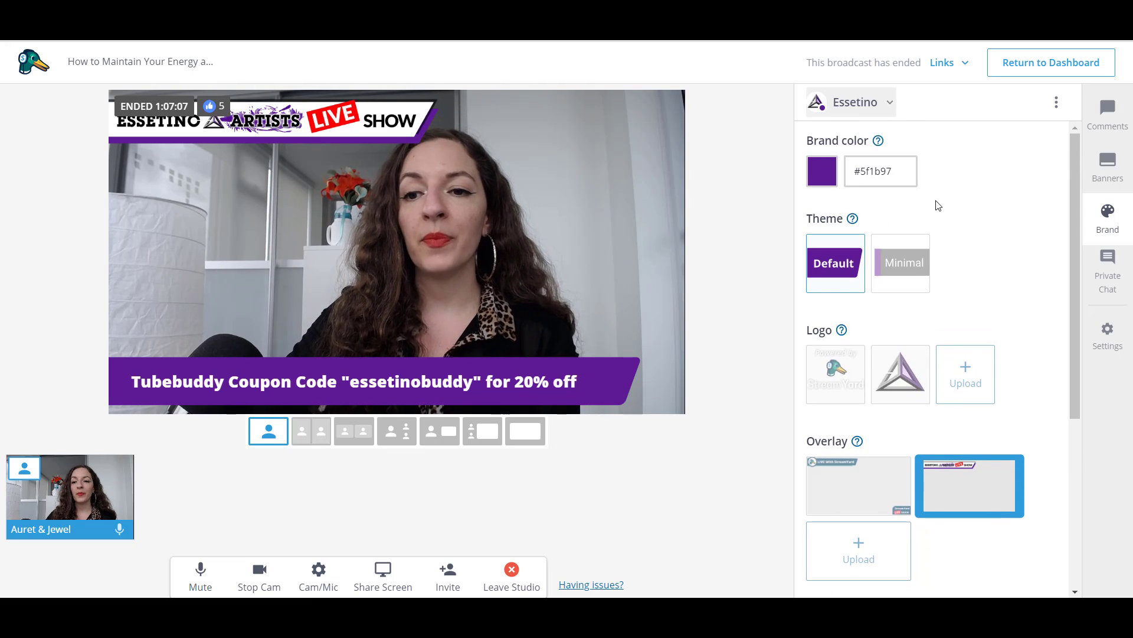
click(895, 273)
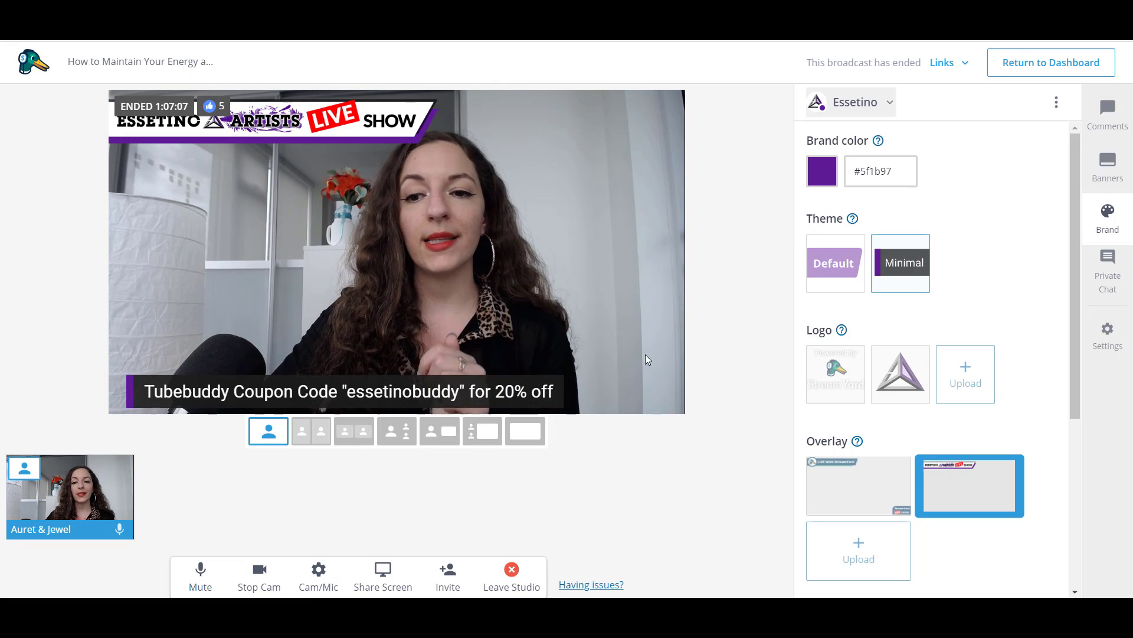
click(830, 272)
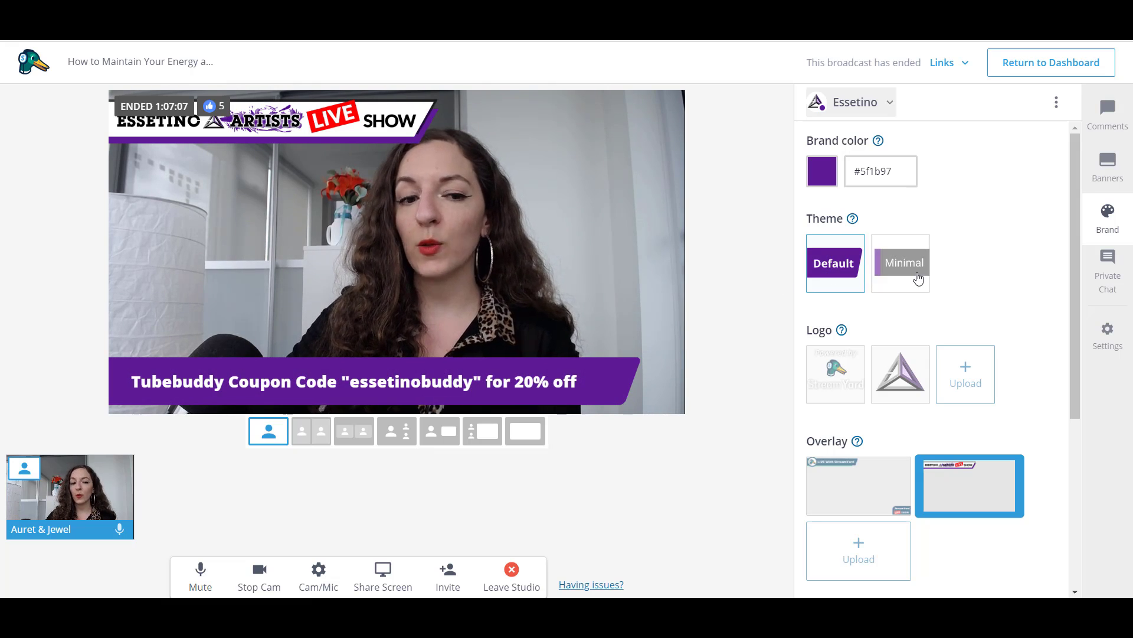
Hide the Tubebuddy banner, then toggle the Essetino and StreamYard logos on and back off
click(1110, 172)
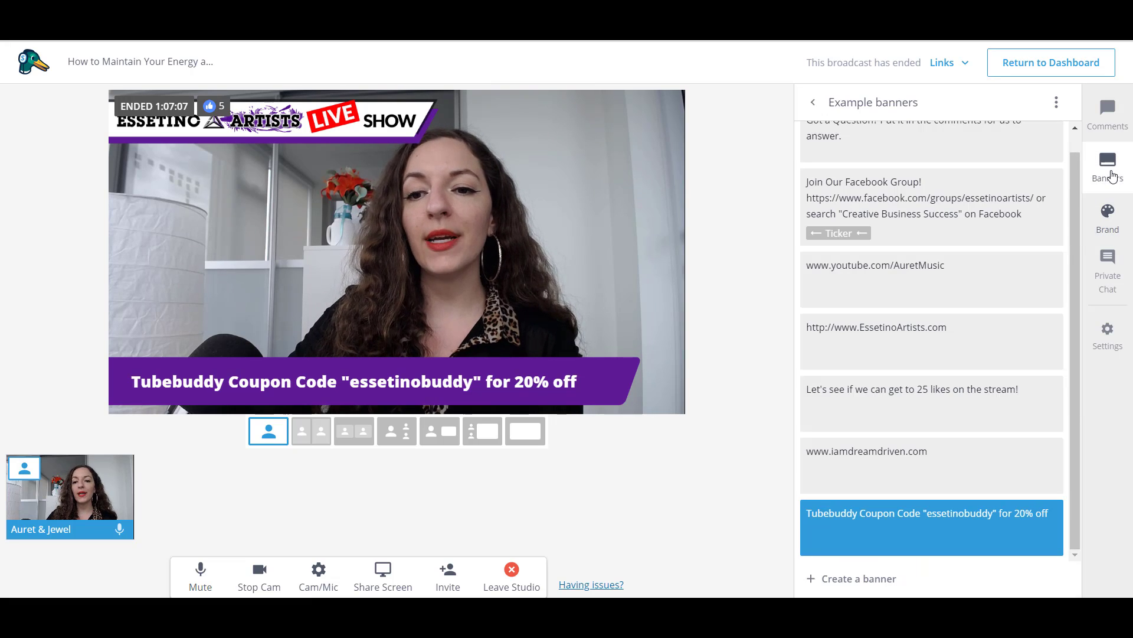
click(917, 526)
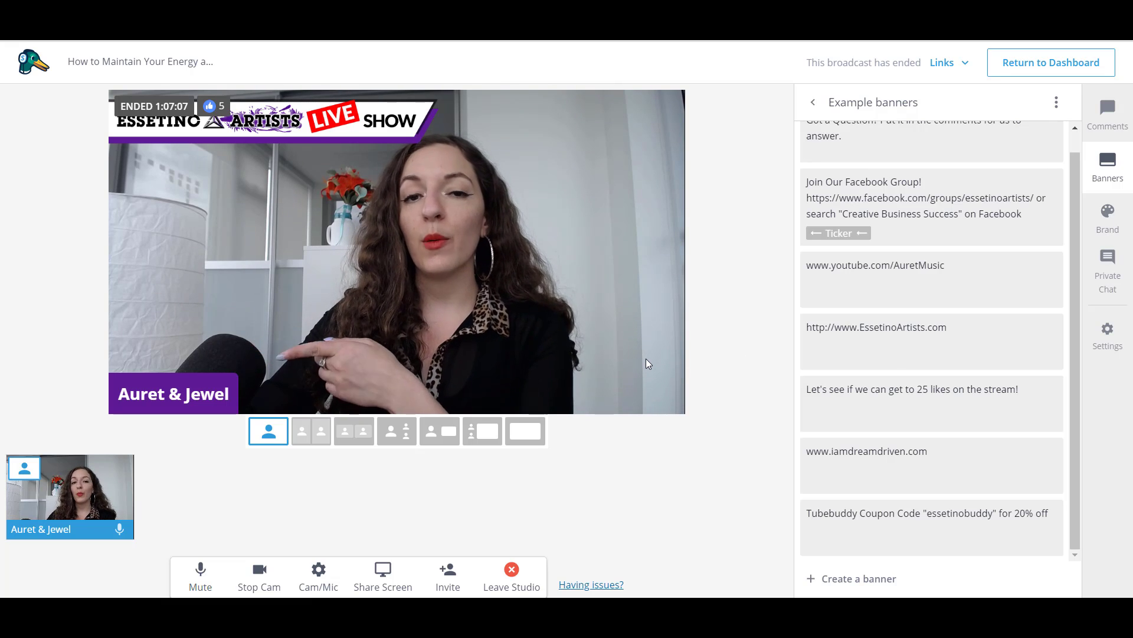
click(1121, 217)
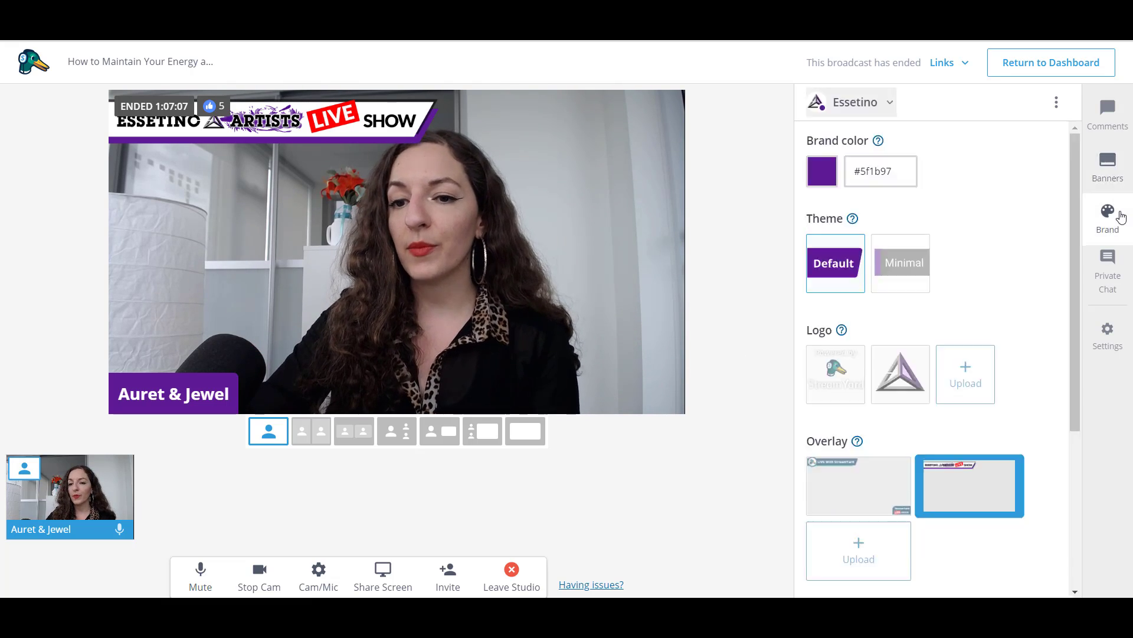
scroll(1009, 286, down, 3)
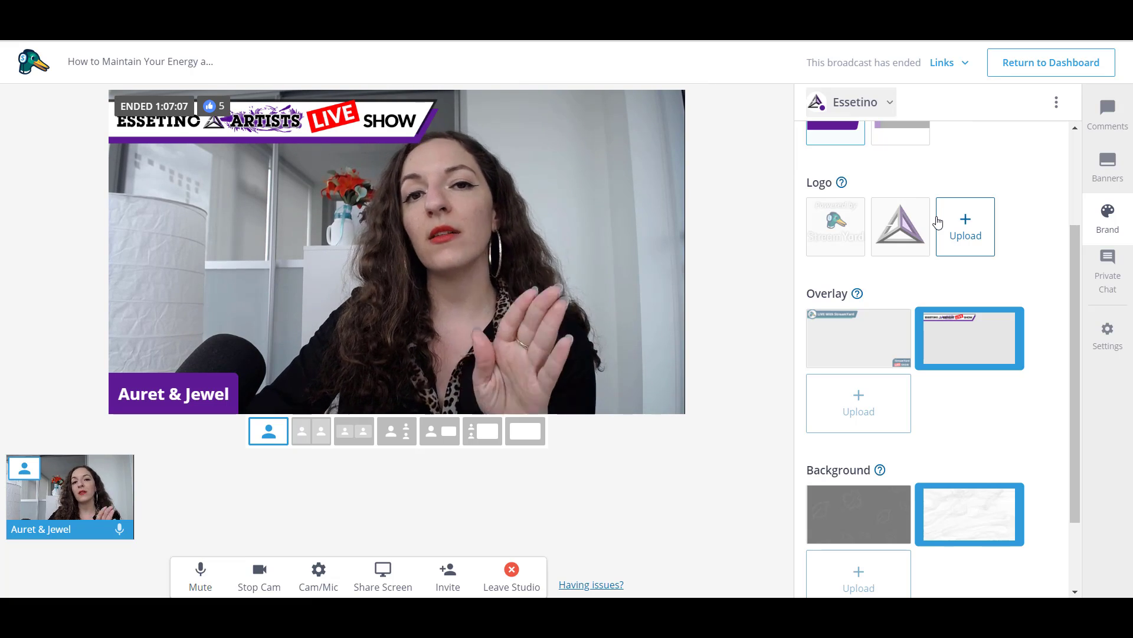
mouse_move(880, 244)
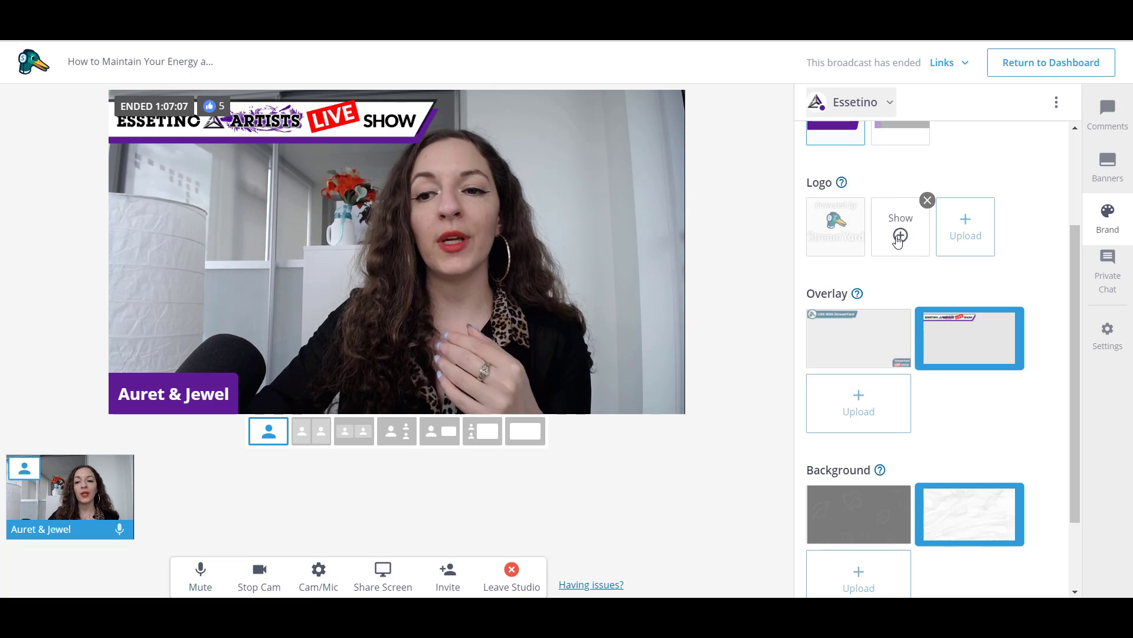
click(900, 236)
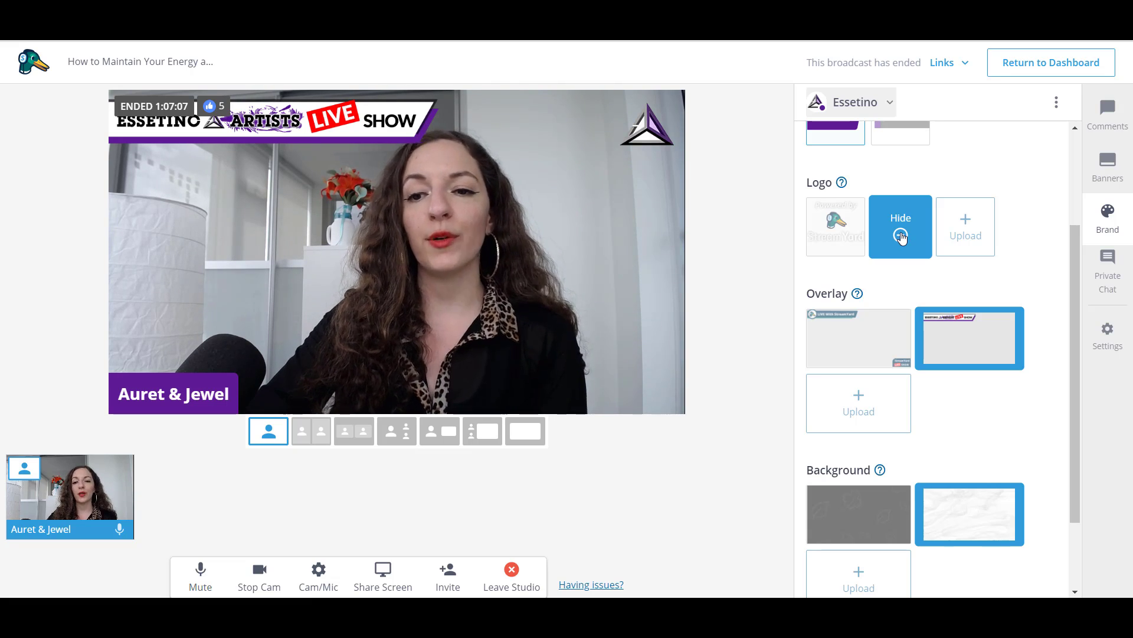
click(902, 237)
click(841, 238)
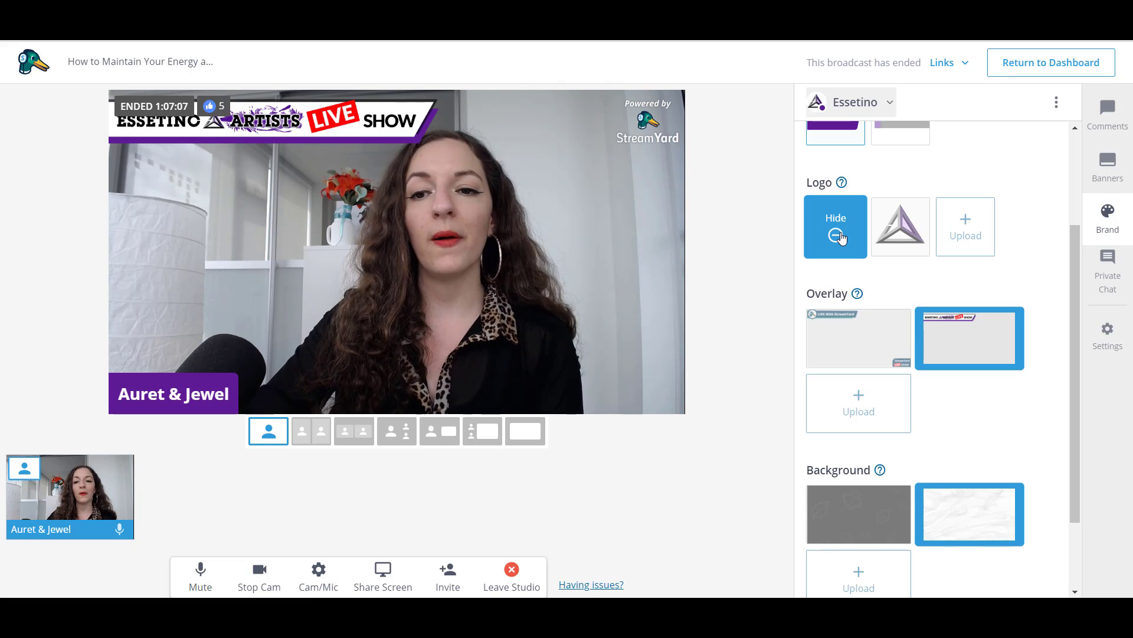
click(841, 237)
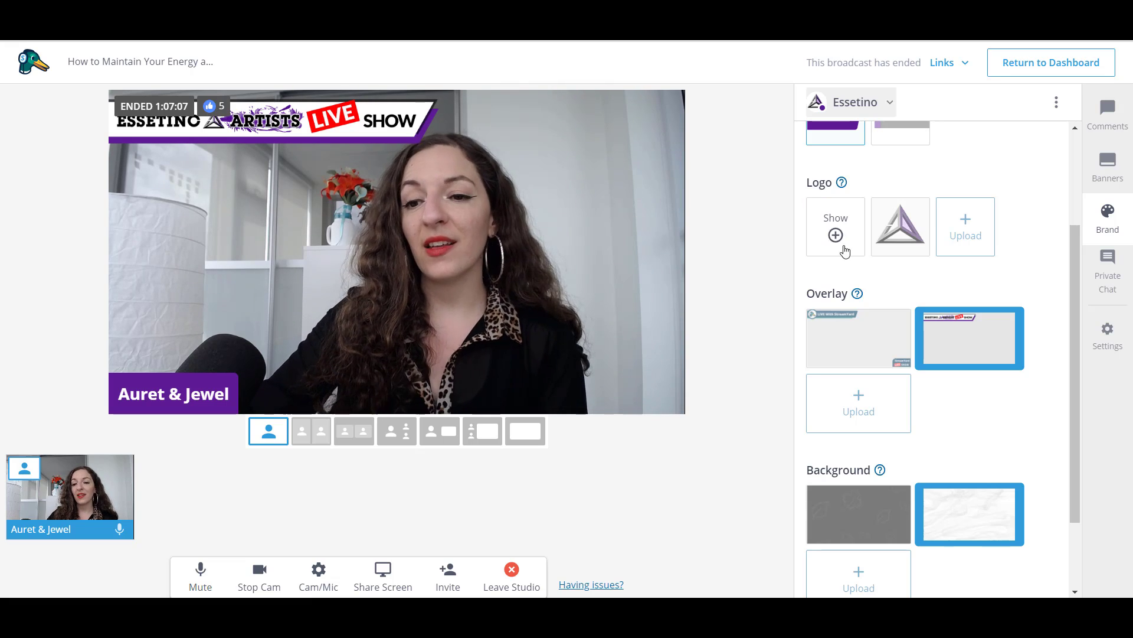
mouse_move(859, 294)
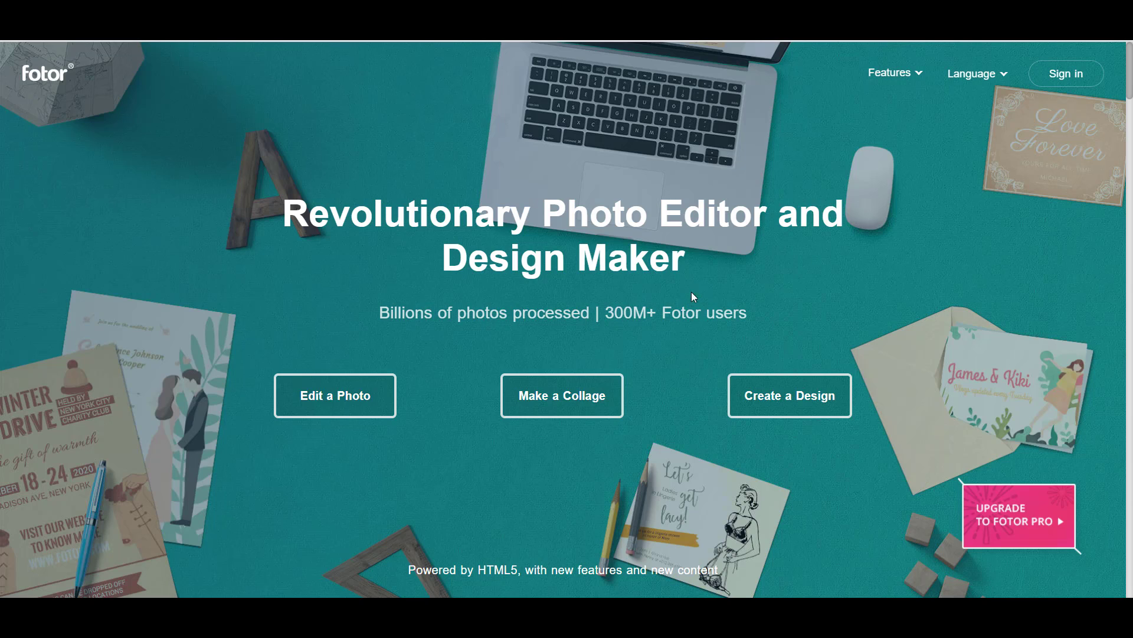
Choose Create a Design on the Fotor homepage
click(788, 404)
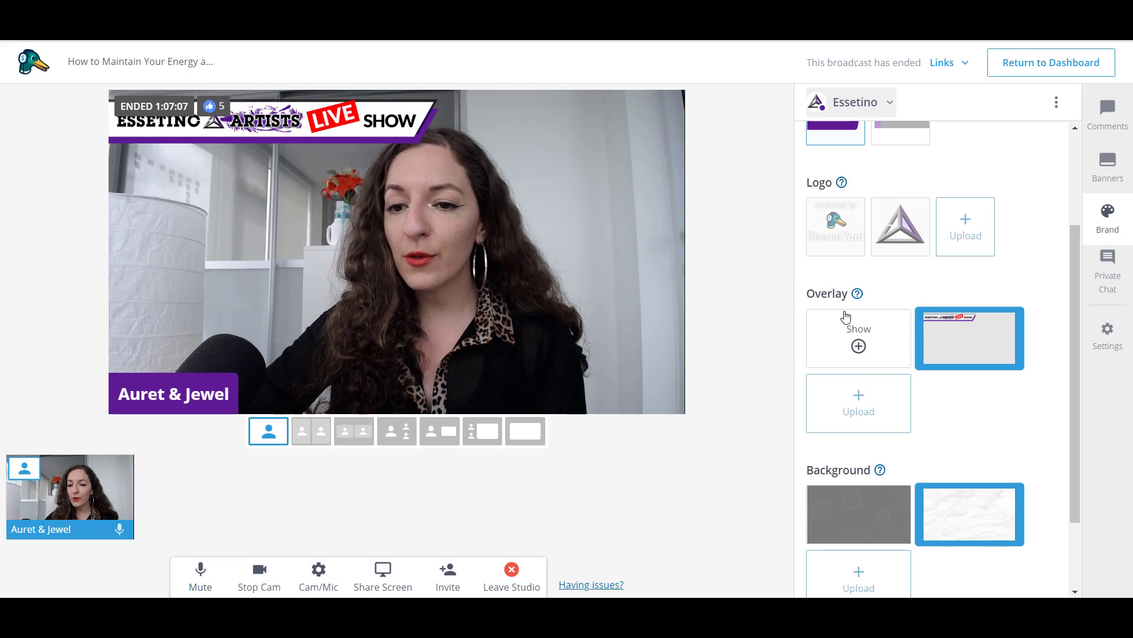
Return to StreamYard's Brand panel with the Overlay section in view
mouse_move(857, 295)
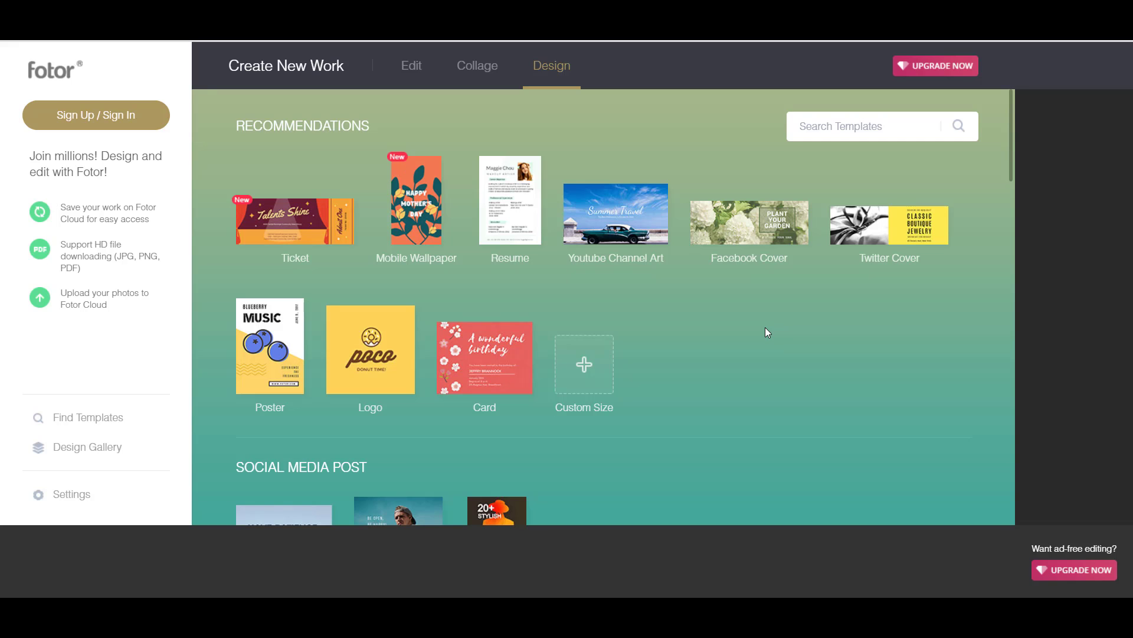
Browse the Design recommendations to start a blank 1280×720 YouTube Thumbnail canvas
scroll(740, 341, down, 5)
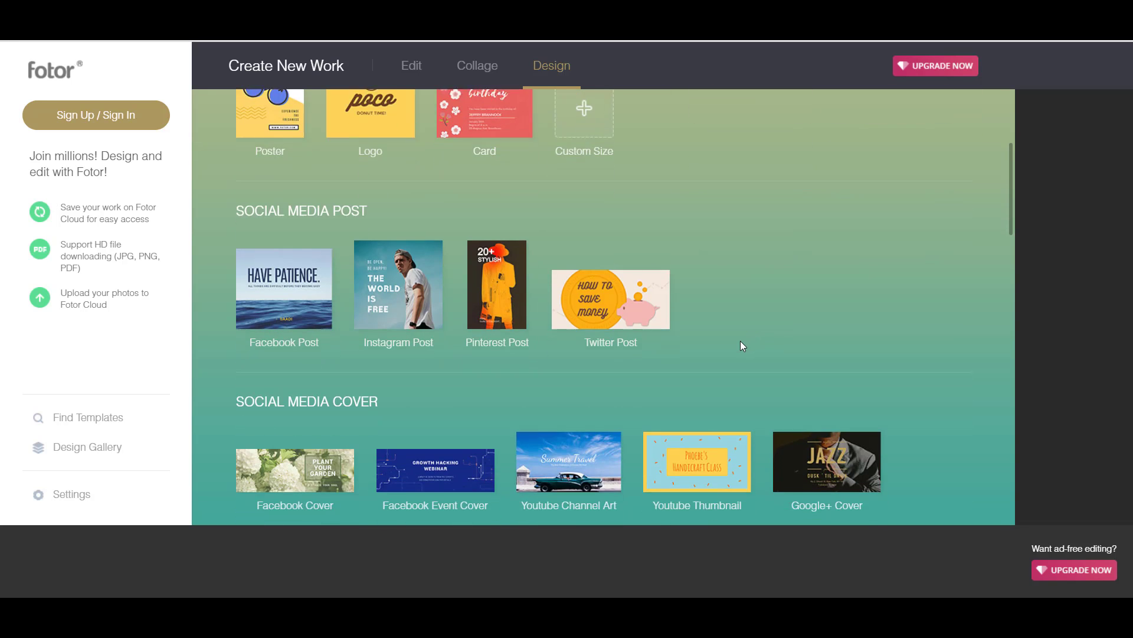
scroll(743, 342, up, 4)
scroll(732, 342, down, 9)
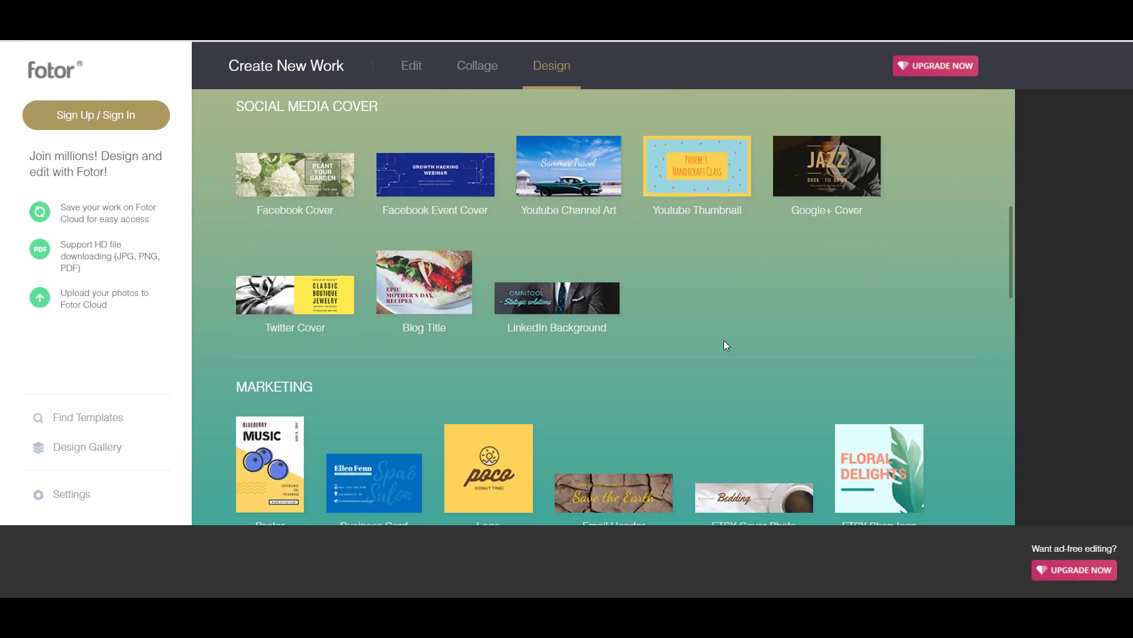
scroll(724, 345, up, 1)
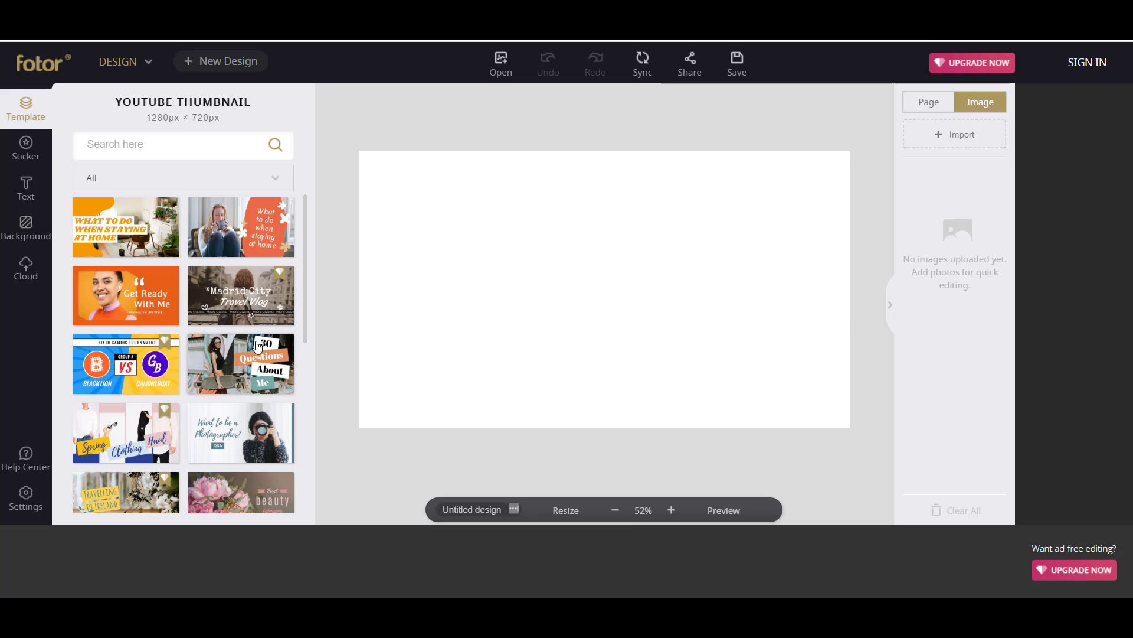
scroll(242, 282, down, 10)
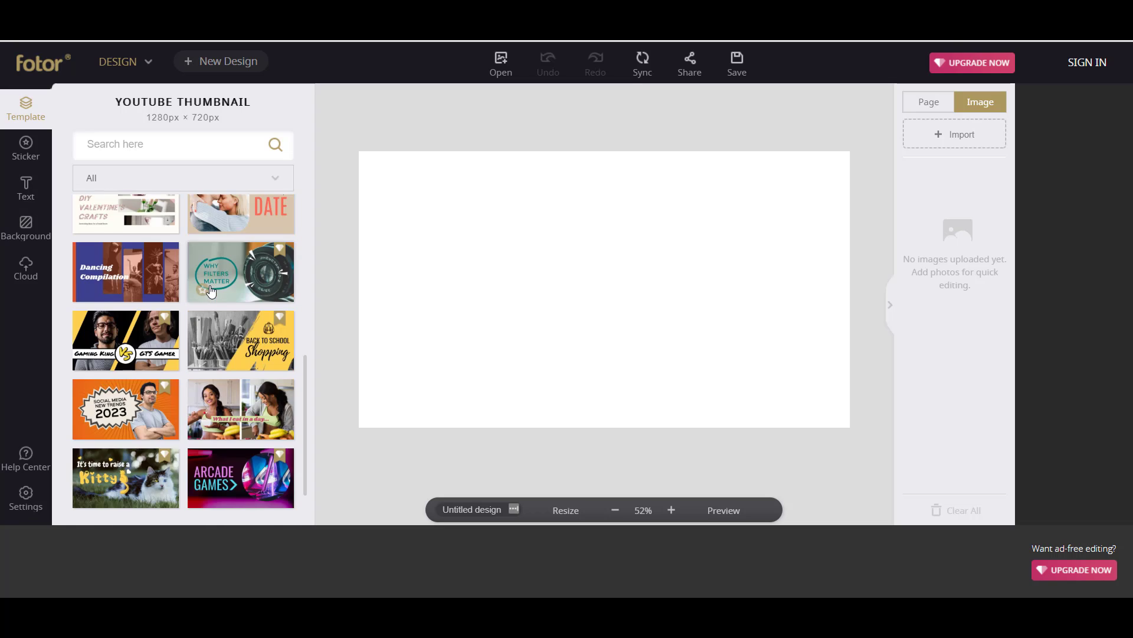
scroll(272, 295, up, 9)
scroll(273, 295, up, 1)
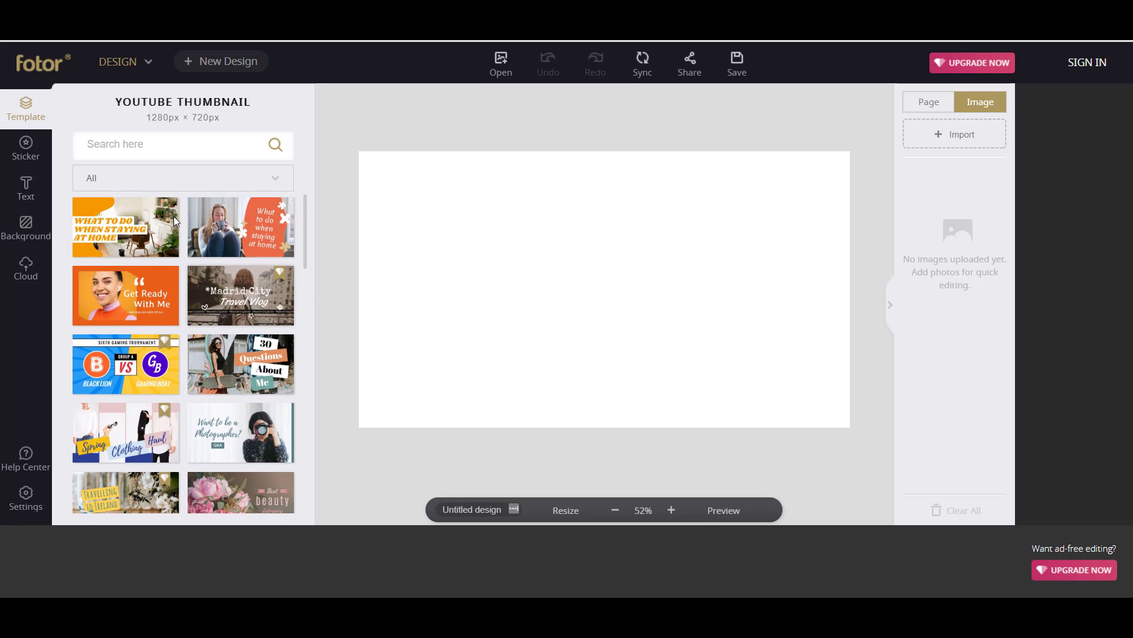
Add a Basic Shapes parallelogram and stretch it into a wide bar along the top-left edge
click(26, 155)
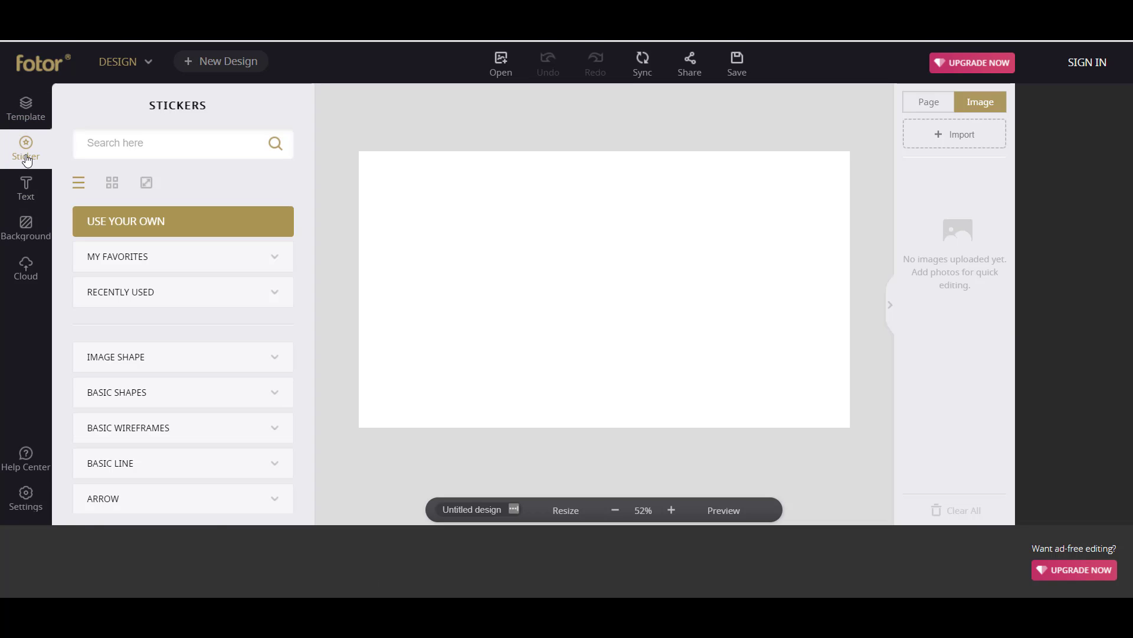
scroll(190, 312, down, 1)
scroll(190, 311, down, 3)
click(144, 305)
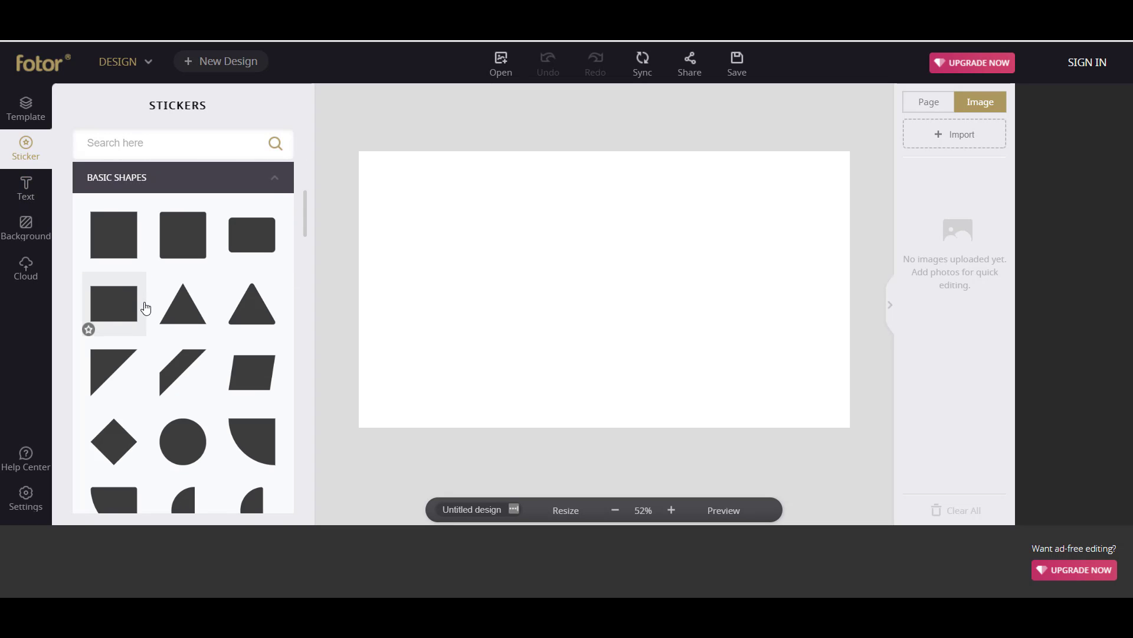
click(246, 380)
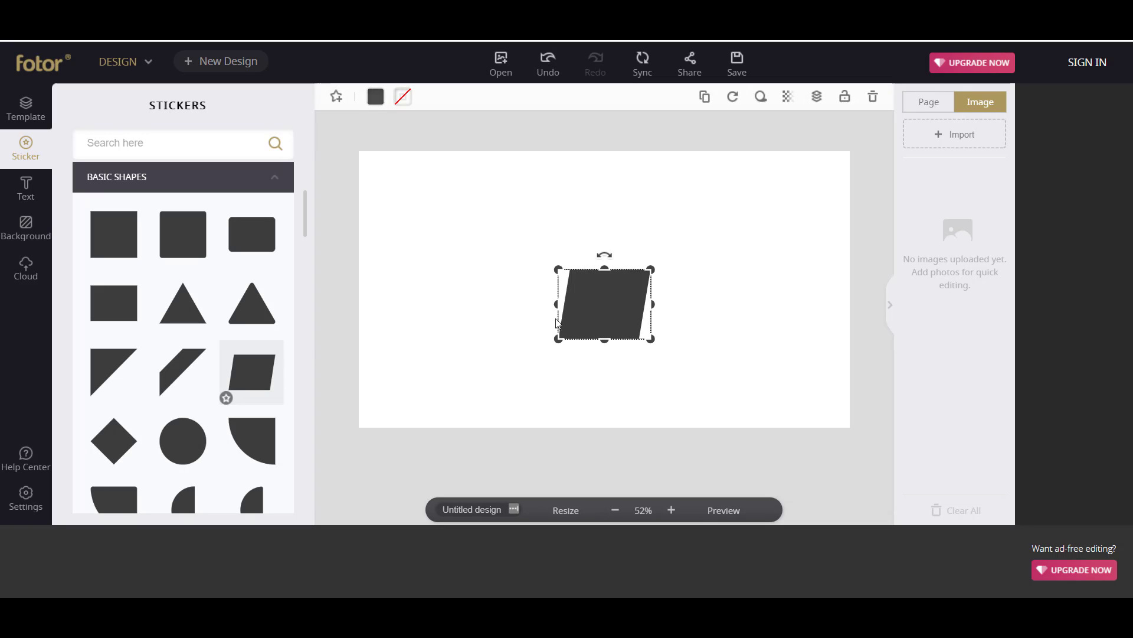
drag(485, 243, 350, 194)
drag(433, 196, 530, 182)
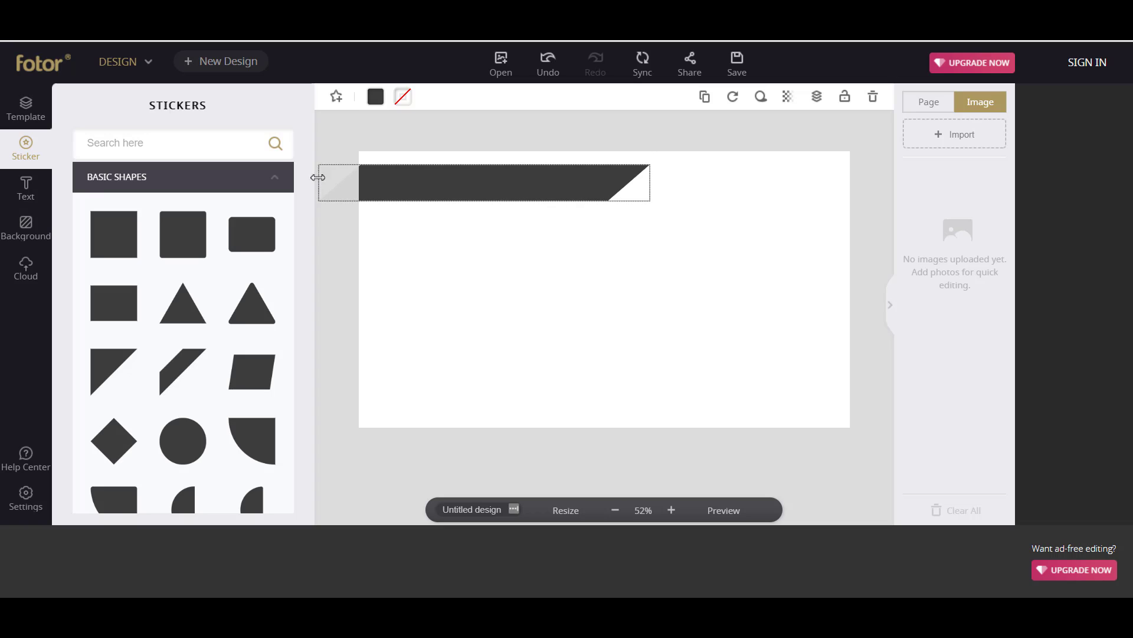
click(518, 237)
click(448, 176)
Fill the slanted banner with blue from the Color Palette
click(376, 98)
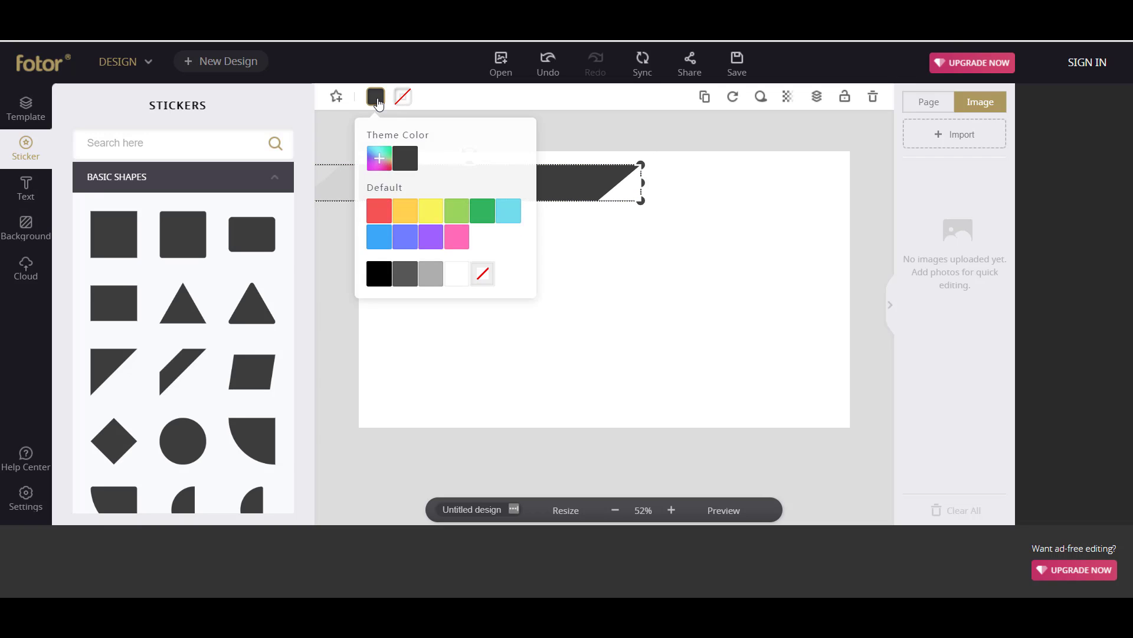
click(379, 239)
click(631, 260)
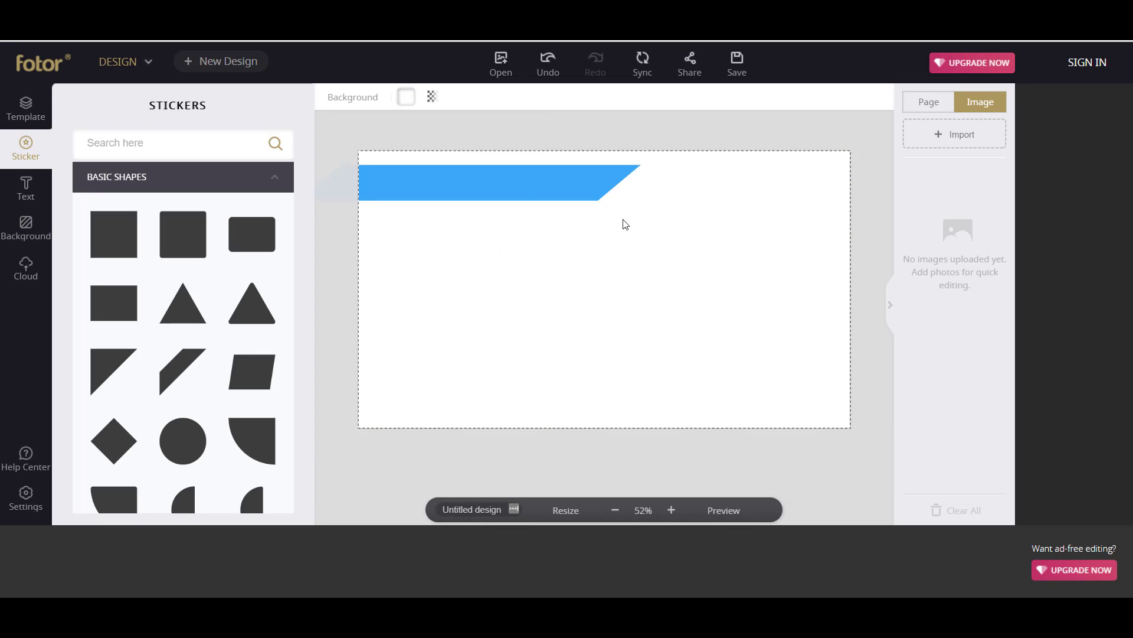
click(600, 183)
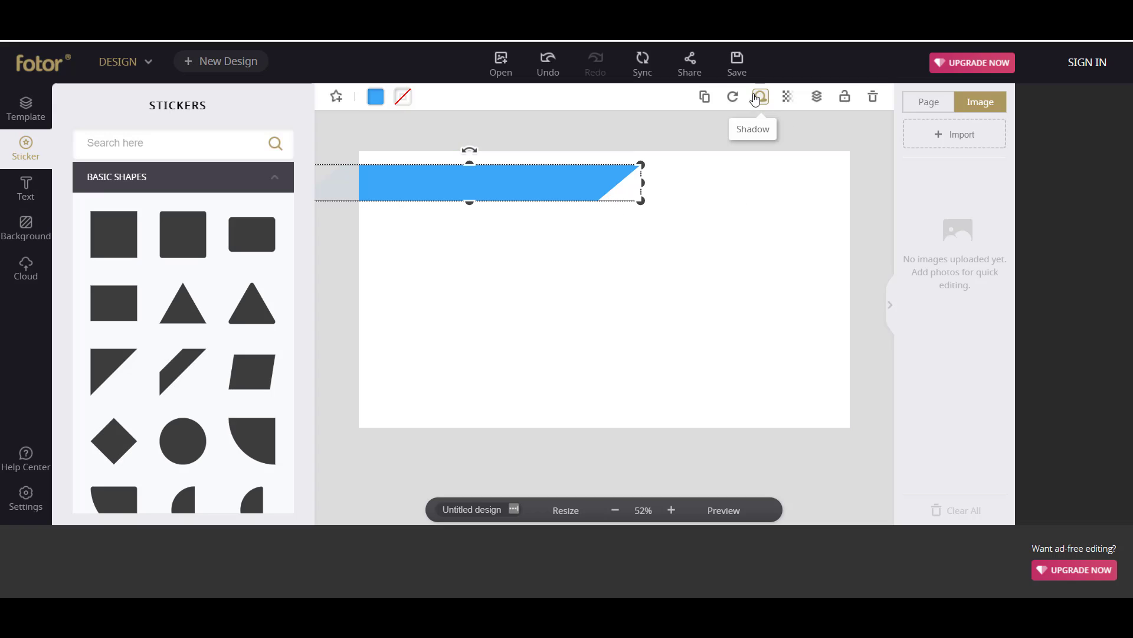
Give the banner a black drop shadow with transparency 54
click(761, 100)
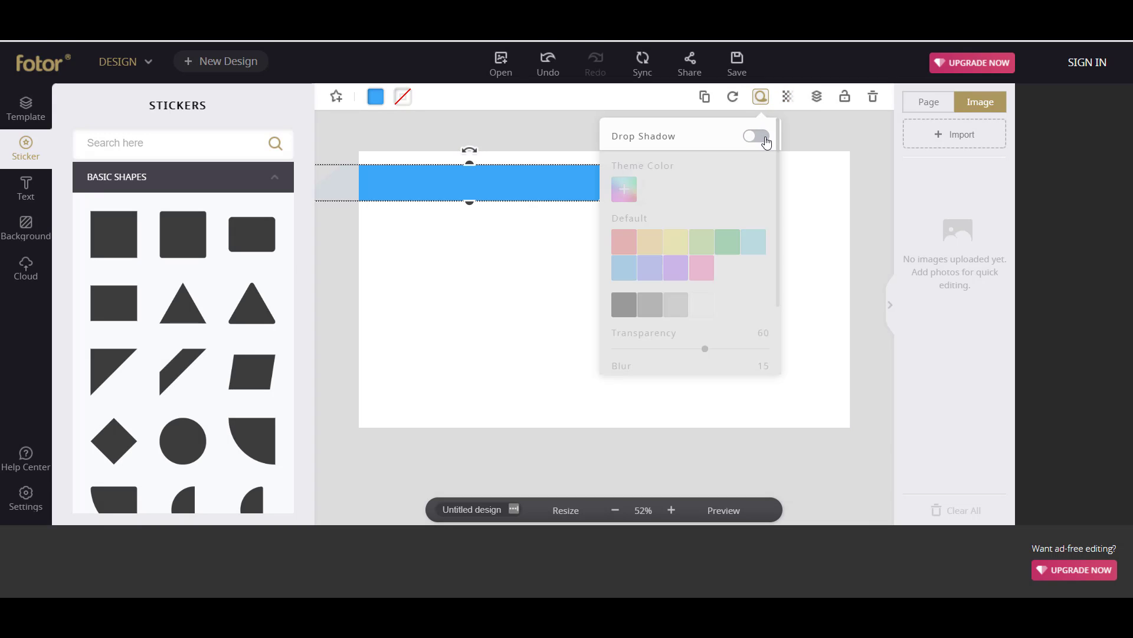
click(764, 140)
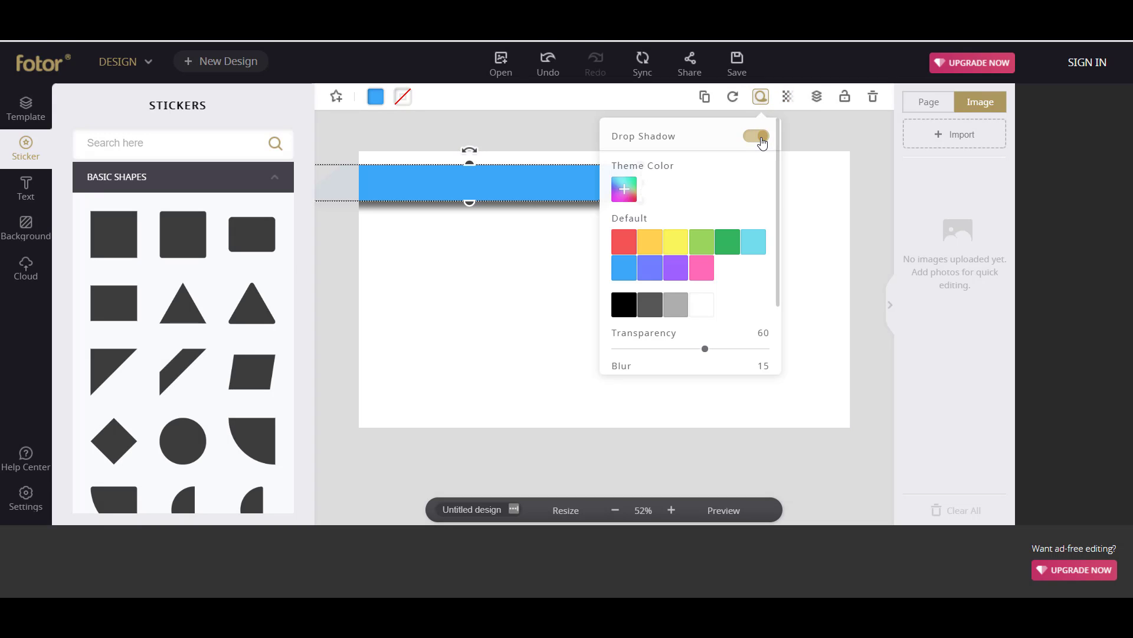
click(623, 310)
mouse_move(706, 355)
mouse_down()
mouse_move(673, 352)
mouse_move(696, 350)
mouse_up()
scroll(709, 318, down, 3)
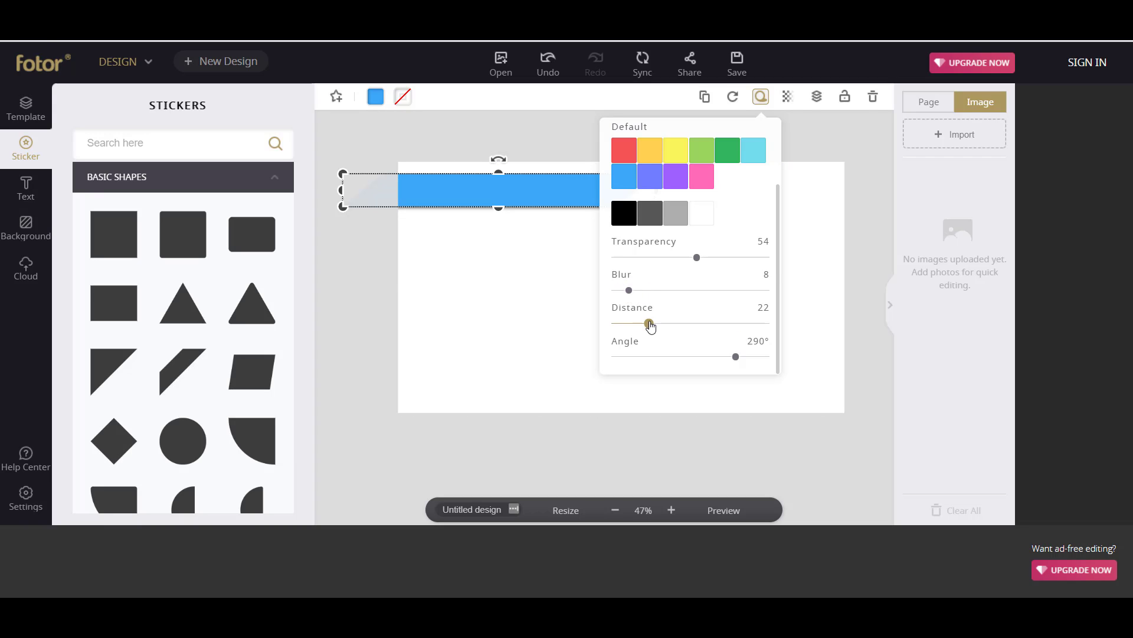
click(811, 295)
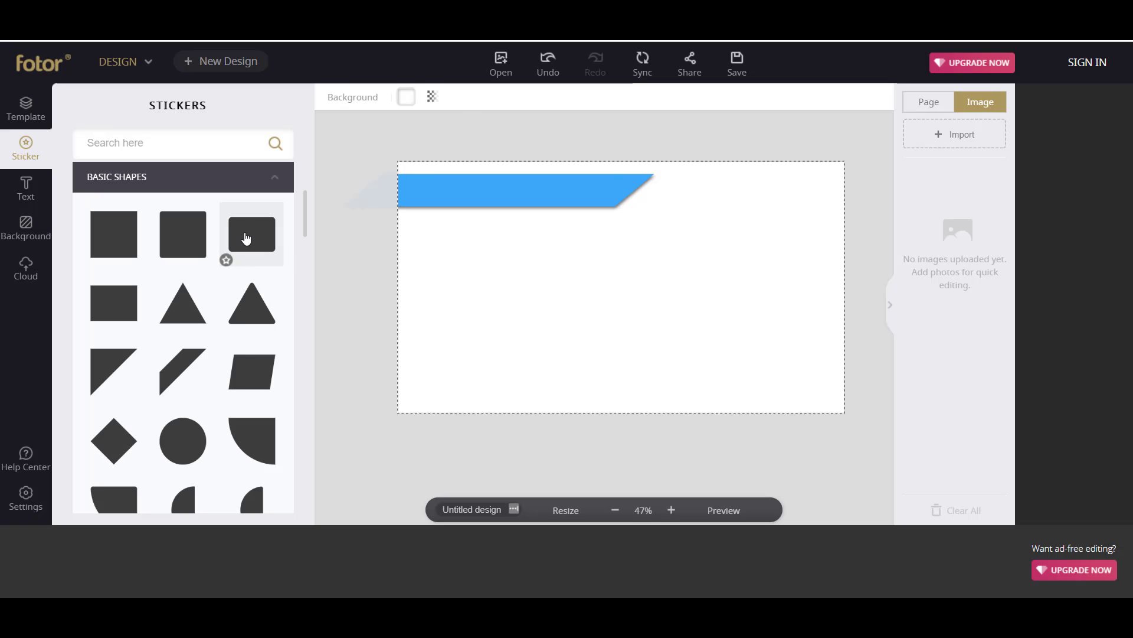
Add a rounded rectangle, fill it red, and move it slightly up and left
click(245, 232)
drag(611, 330, 602, 299)
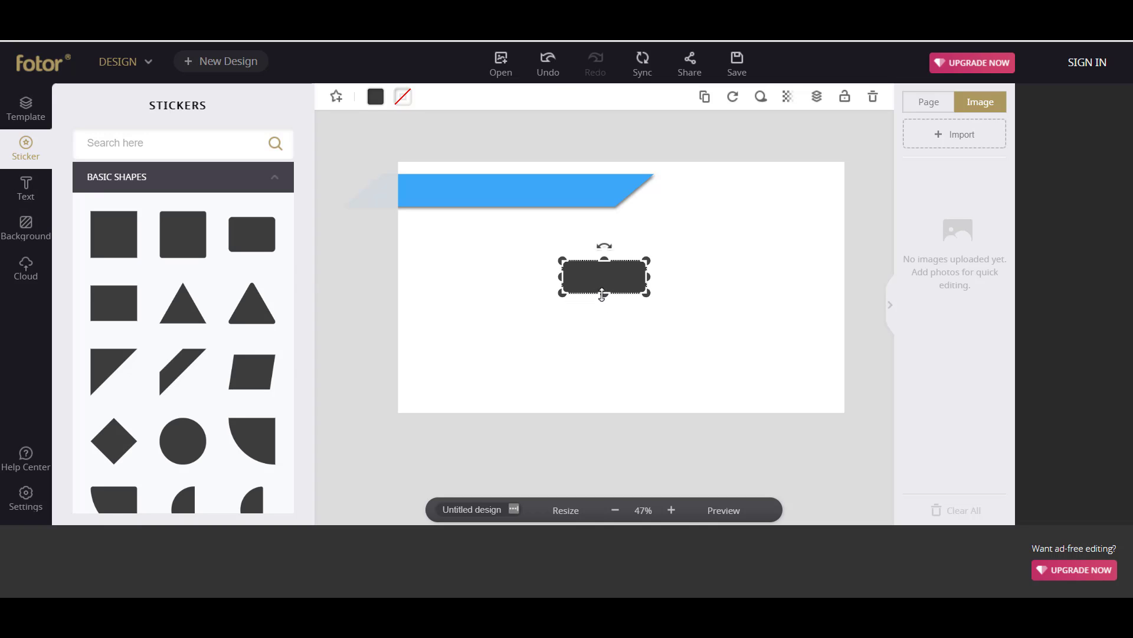
click(372, 98)
click(375, 213)
click(609, 320)
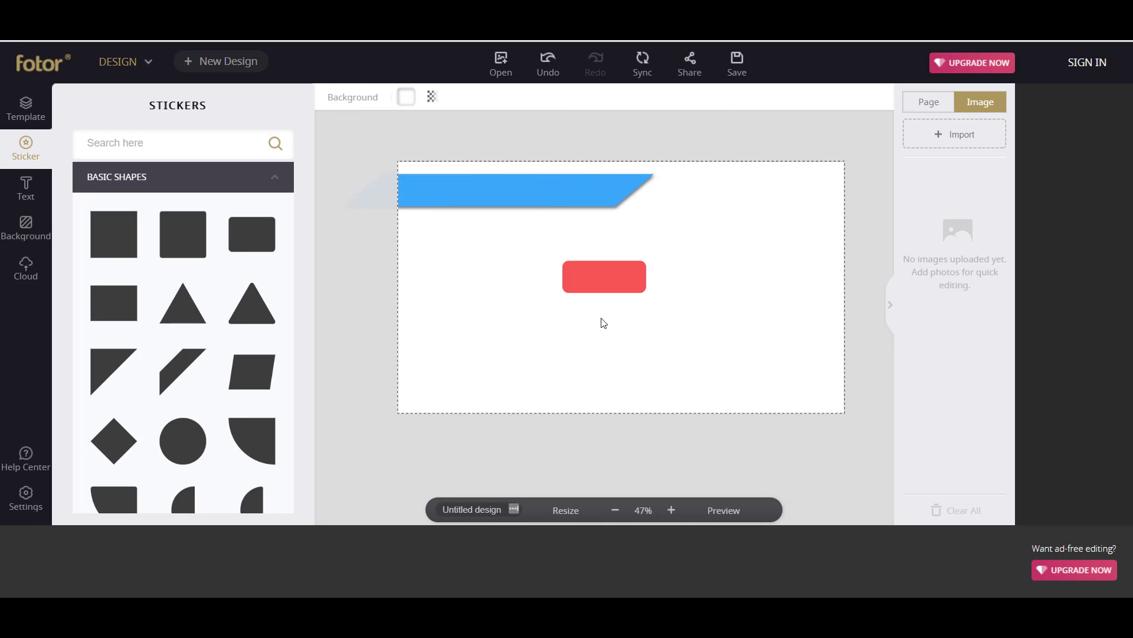
drag(608, 274, 591, 264)
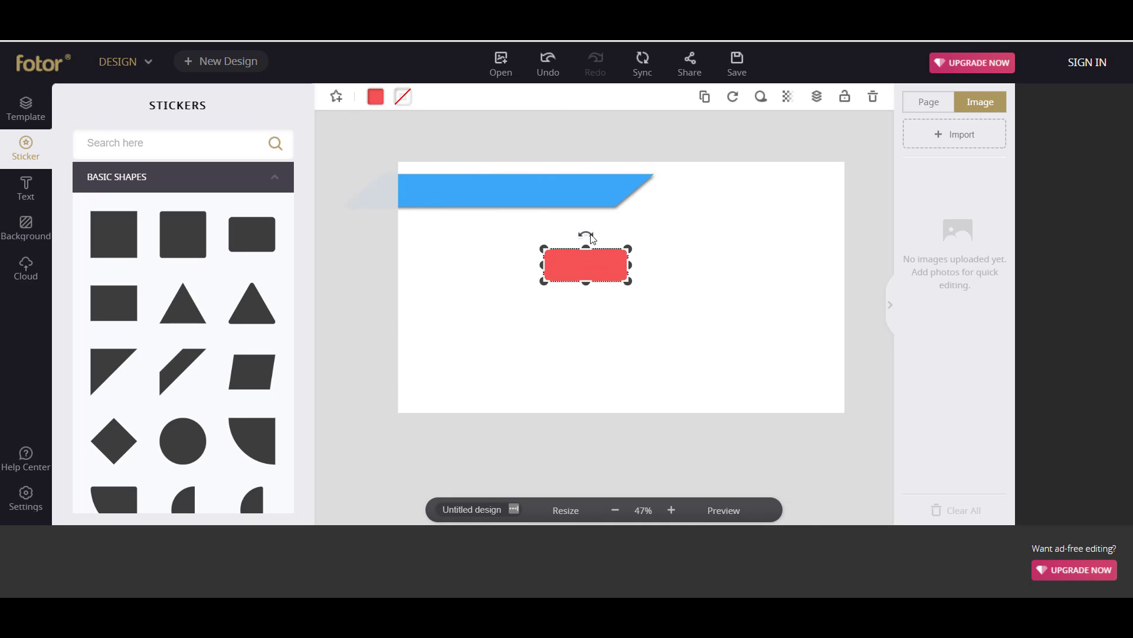
Add a body text box reading LIVE in capital letters
click(27, 197)
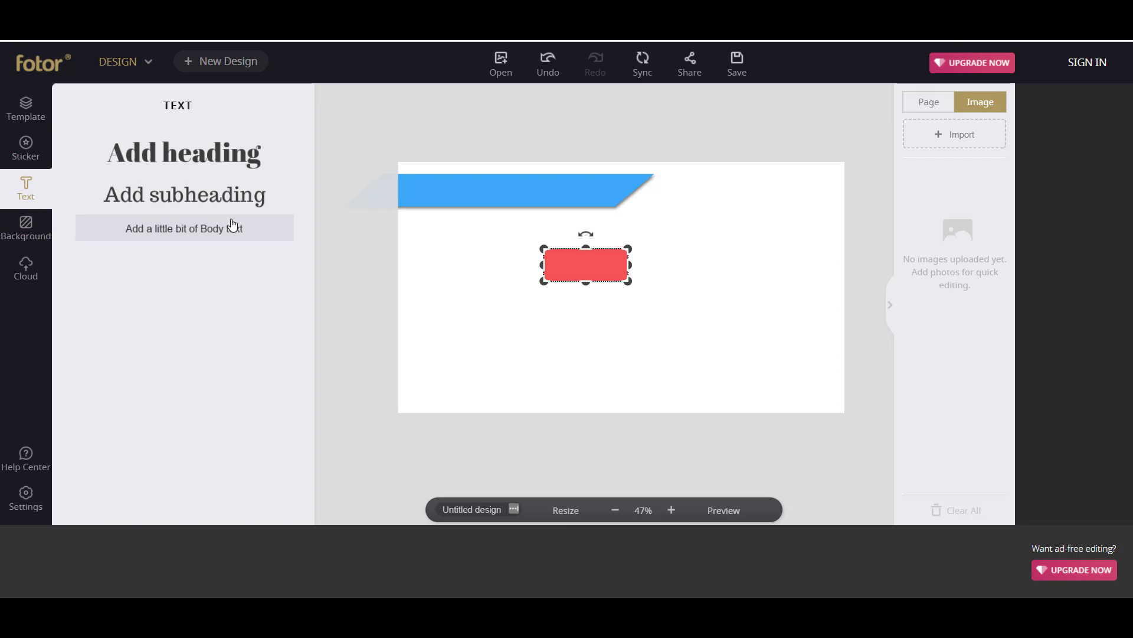
click(224, 234)
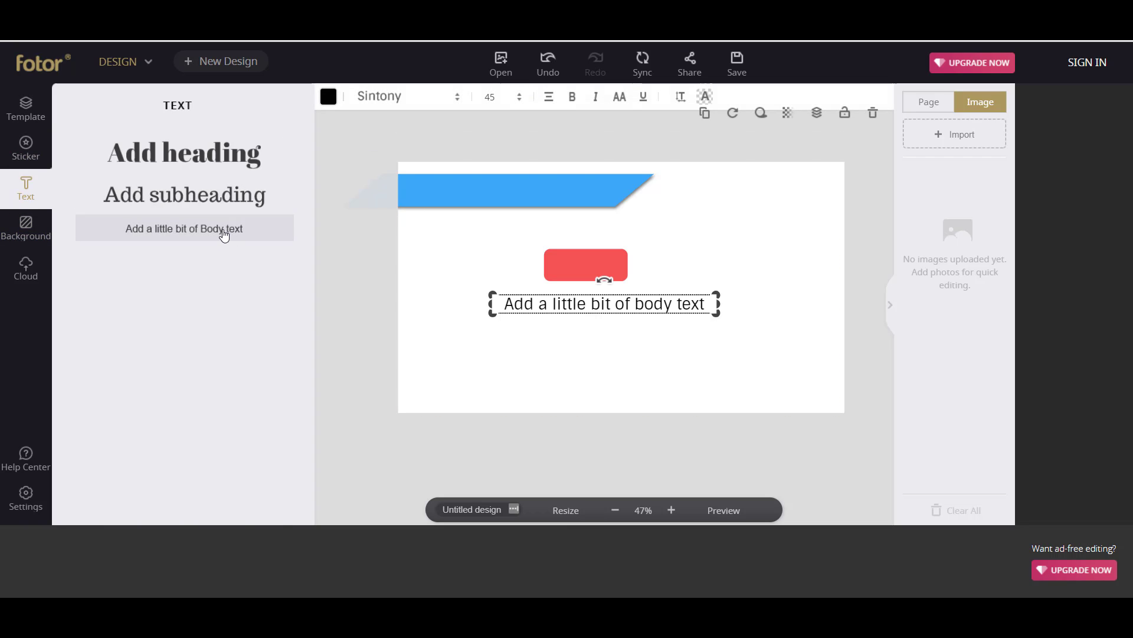
double_click(655, 307)
key(BackSpace)
key(Caps_Lock)
text(live)
key(BackSpace)
key(BackSpace)
key(BackSpace)
key(Caps_Lock)
text(IVE)
key(ctrl+a)
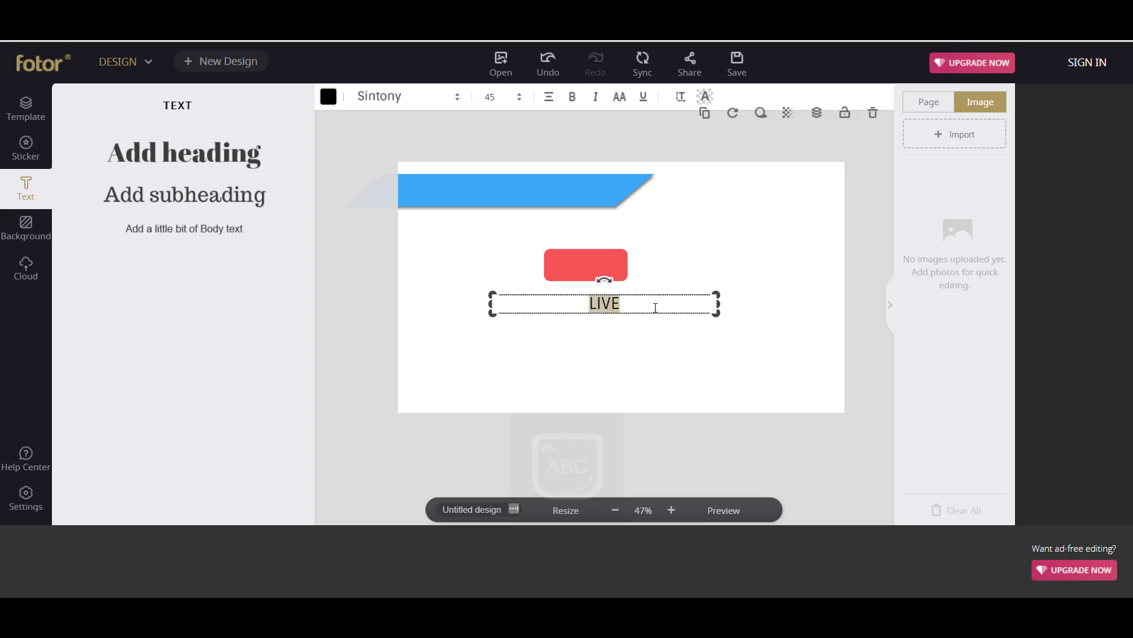
Set the LIVE text to Raleway Black at size 54
click(386, 98)
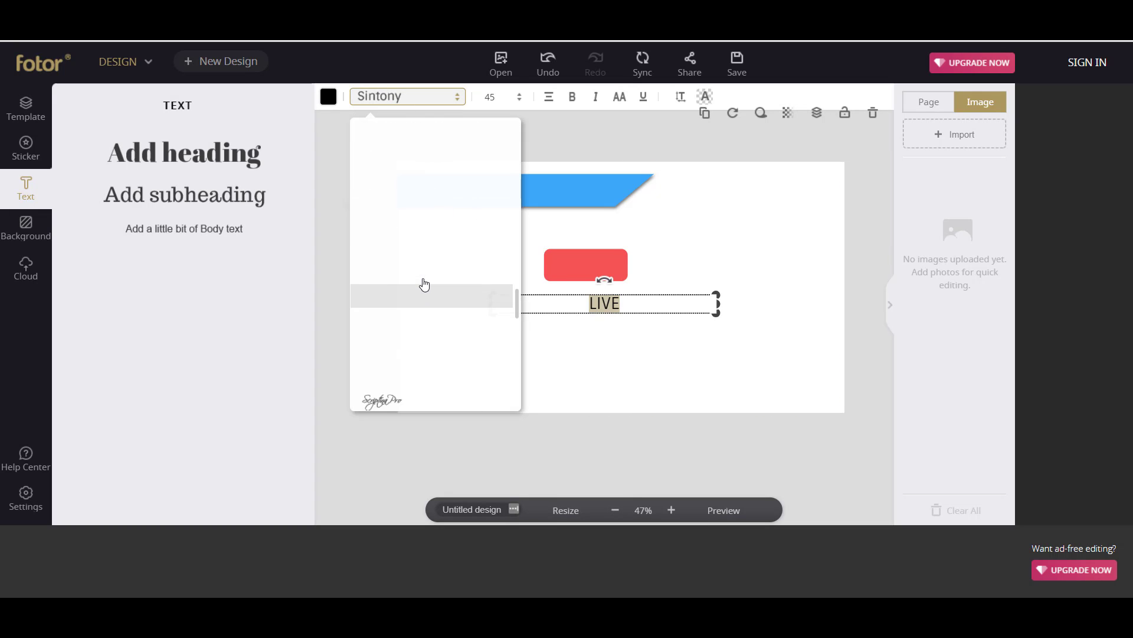
scroll(424, 285, up, 5)
scroll(425, 284, up, 5)
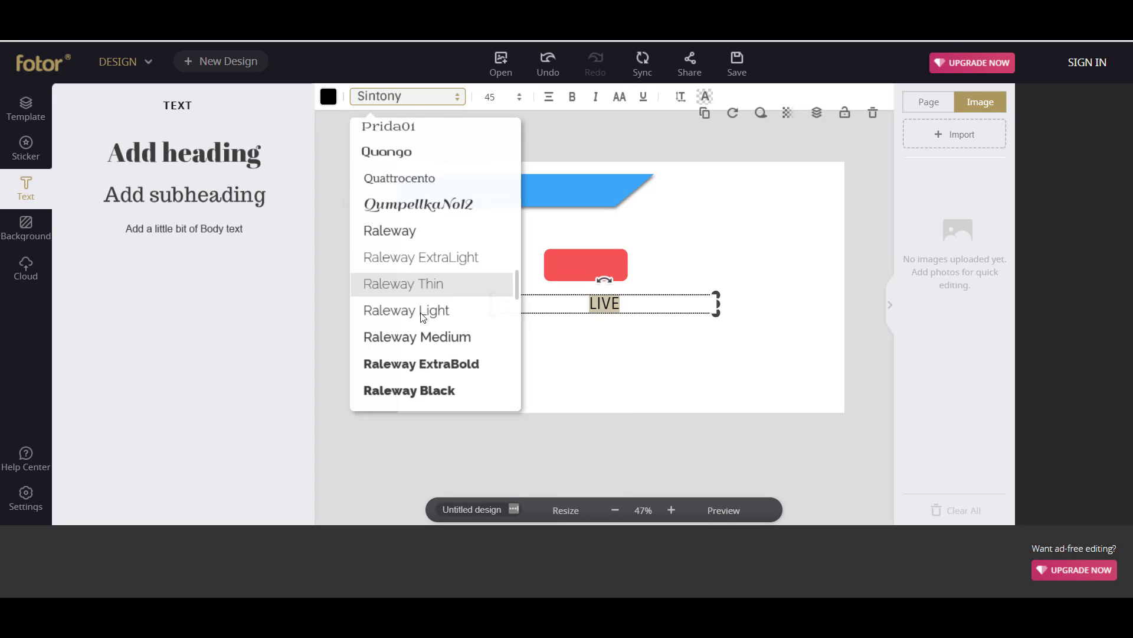
click(423, 390)
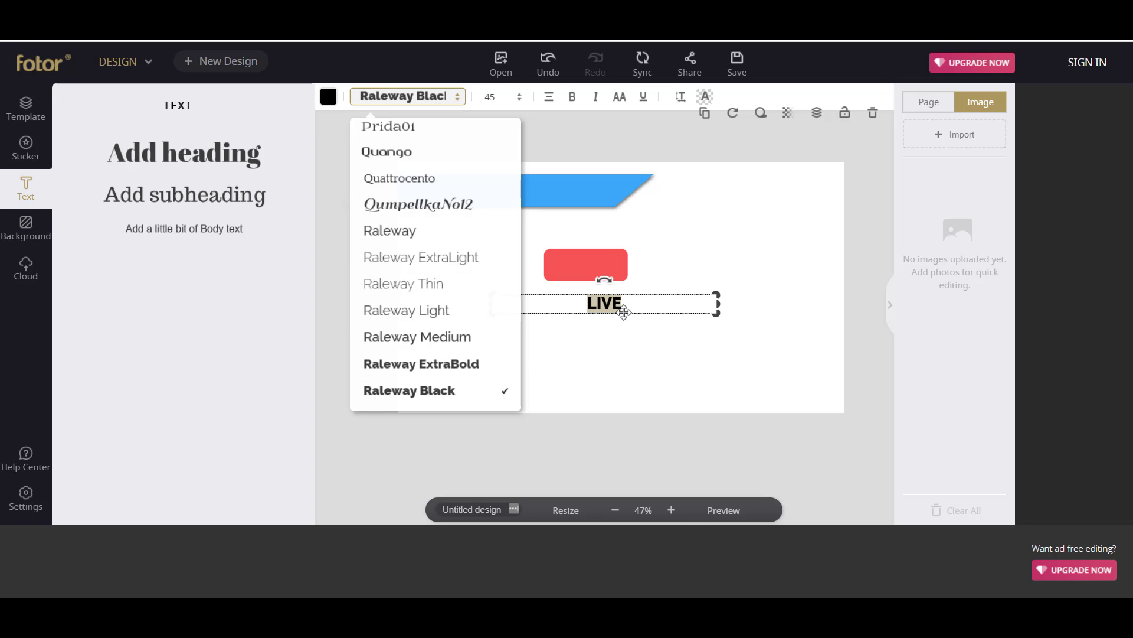
click(511, 98)
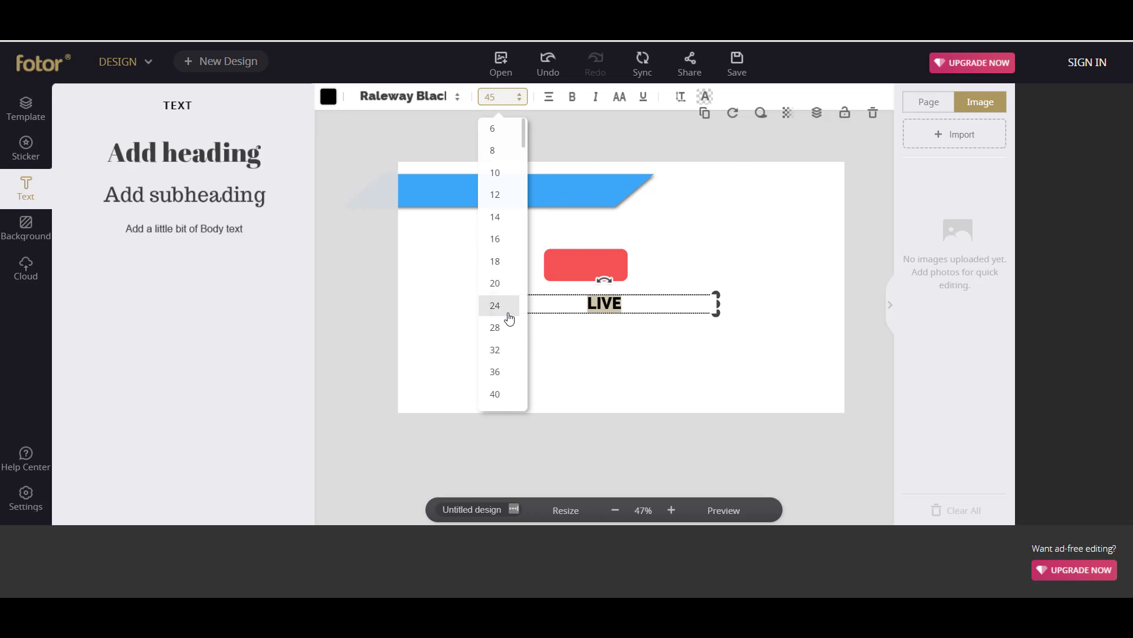
scroll(511, 323, down, 3)
click(504, 260)
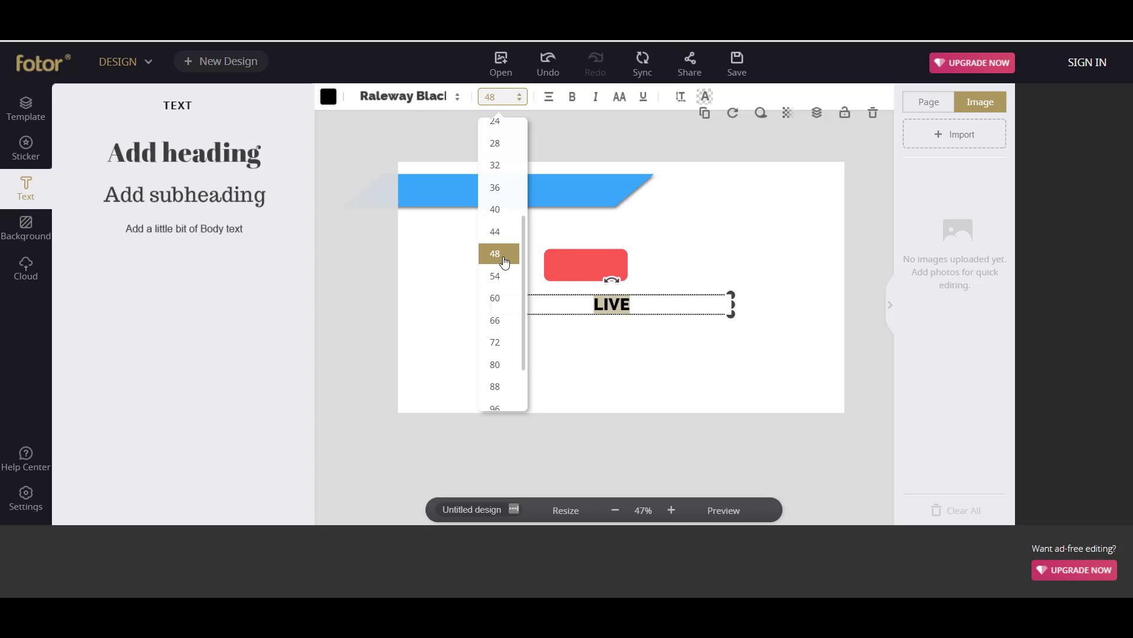
click(499, 276)
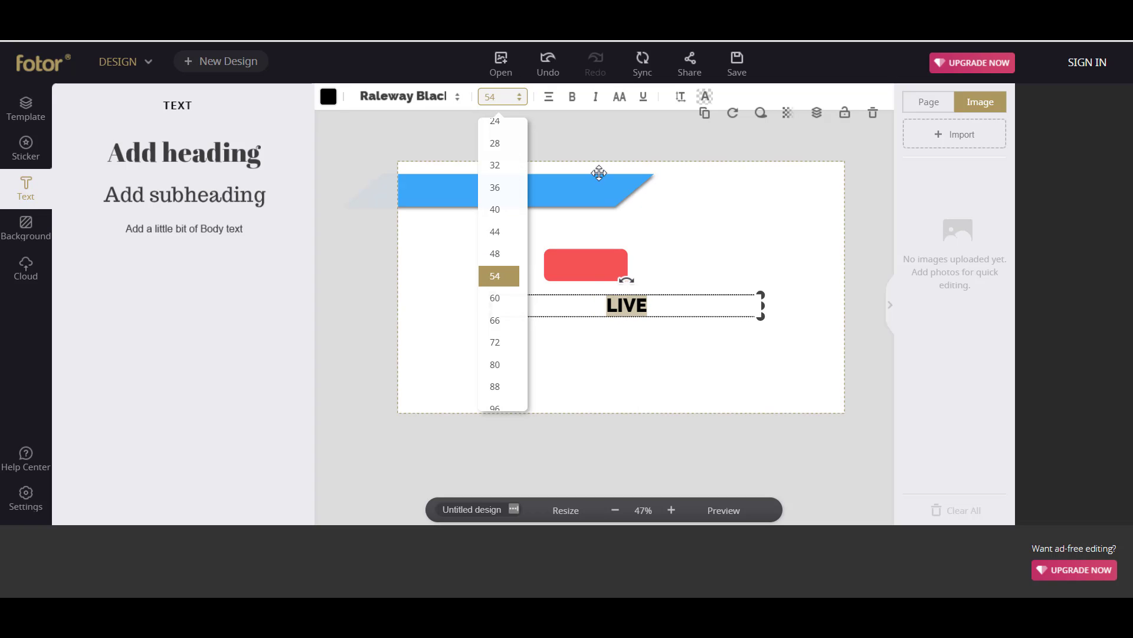
click(328, 100)
Make LIVE white and try positioning it on the red rectangle
click(409, 274)
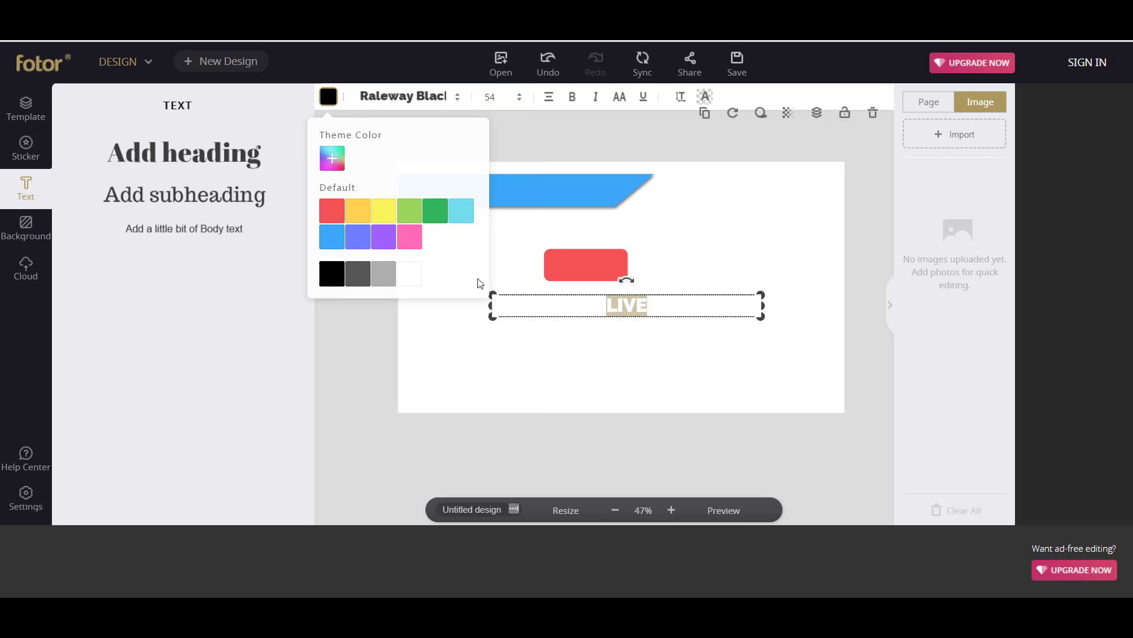
click(632, 327)
drag(636, 309, 584, 267)
click(621, 279)
key(Up)
key(Up)
key(Up)
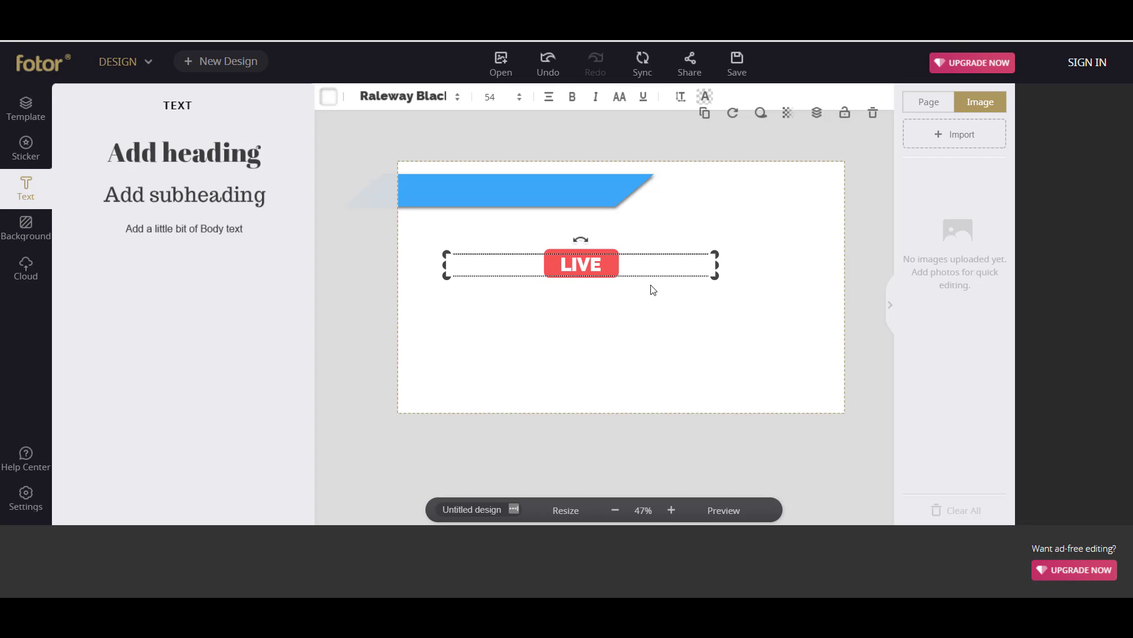
key(Up)
key(Down)
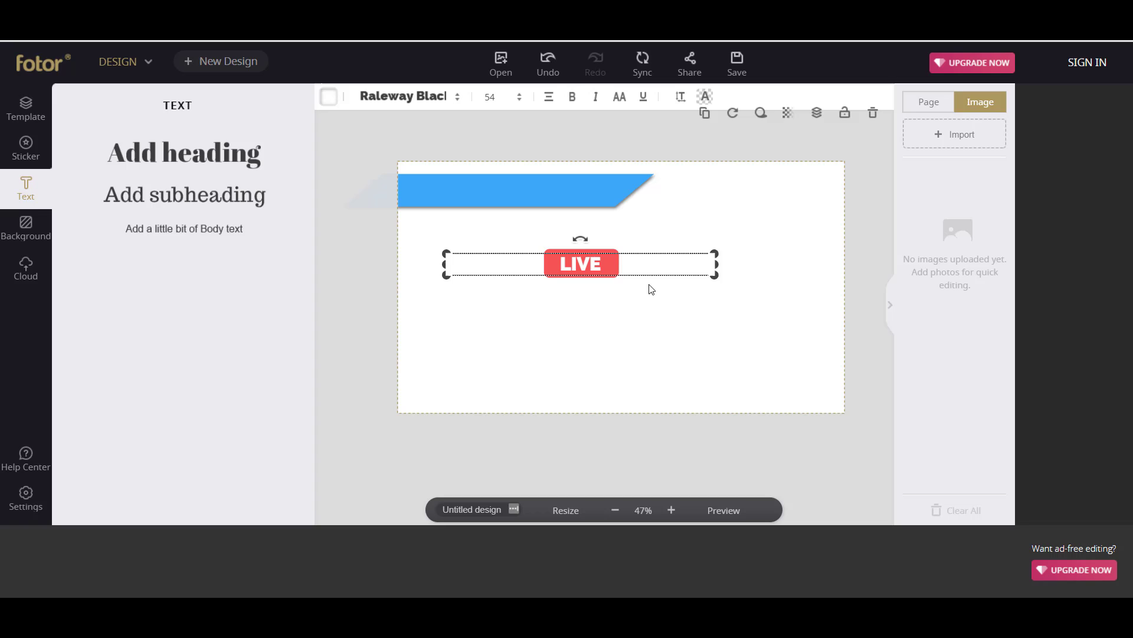
click(599, 305)
click(602, 268)
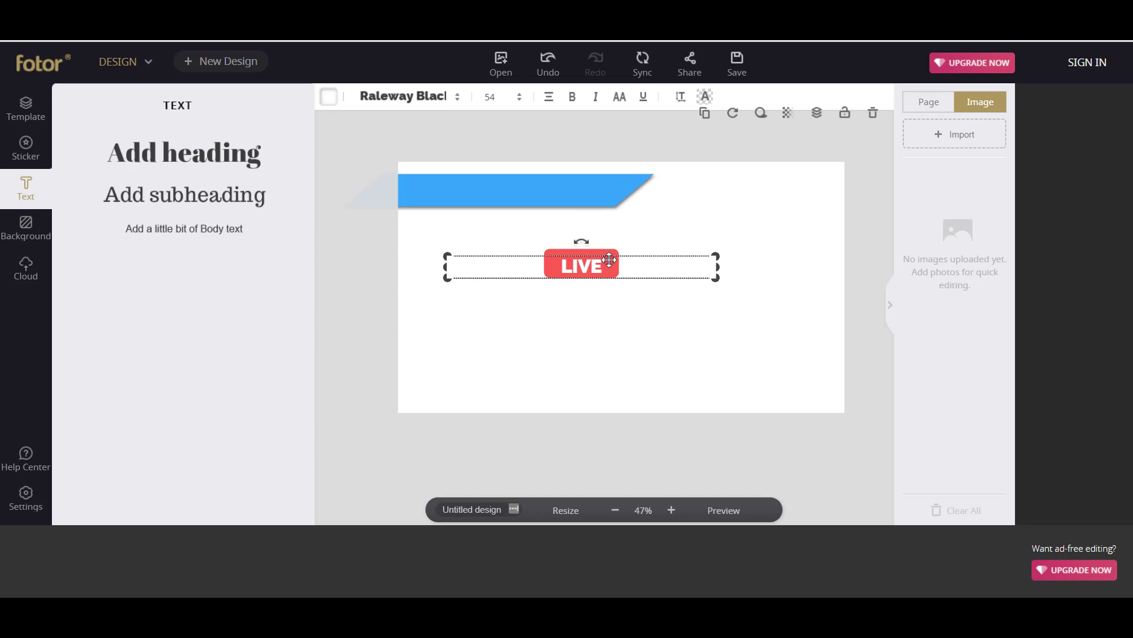
drag(608, 269, 609, 209)
Tilt the red rectangle about 20° counter-clockwise and move LIVE onto it
click(603, 248)
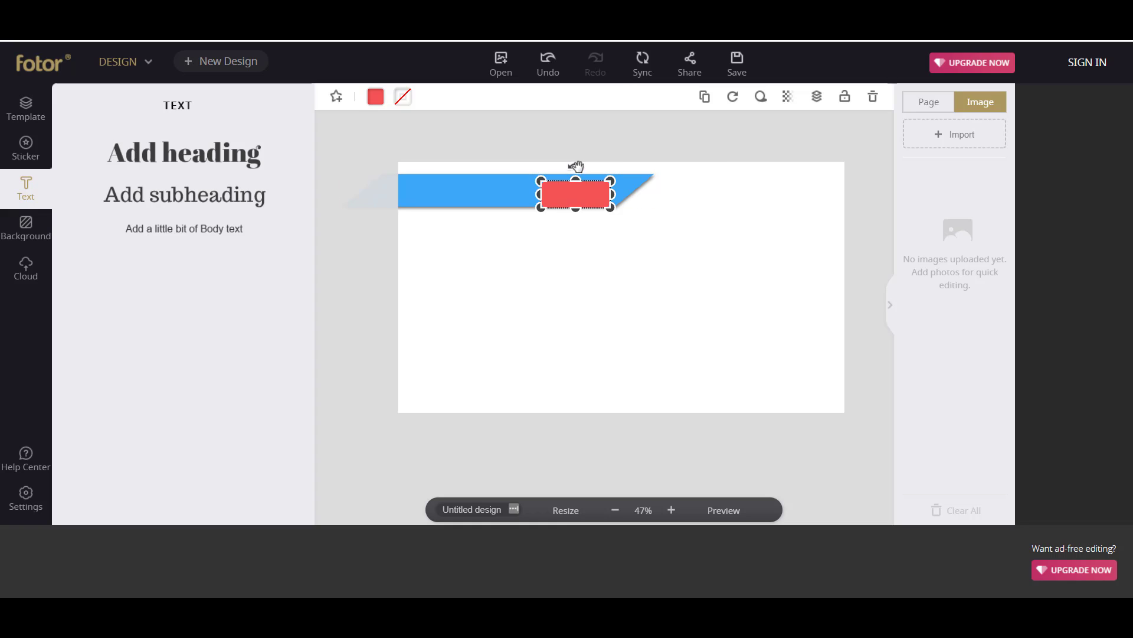
drag(576, 167, 564, 167)
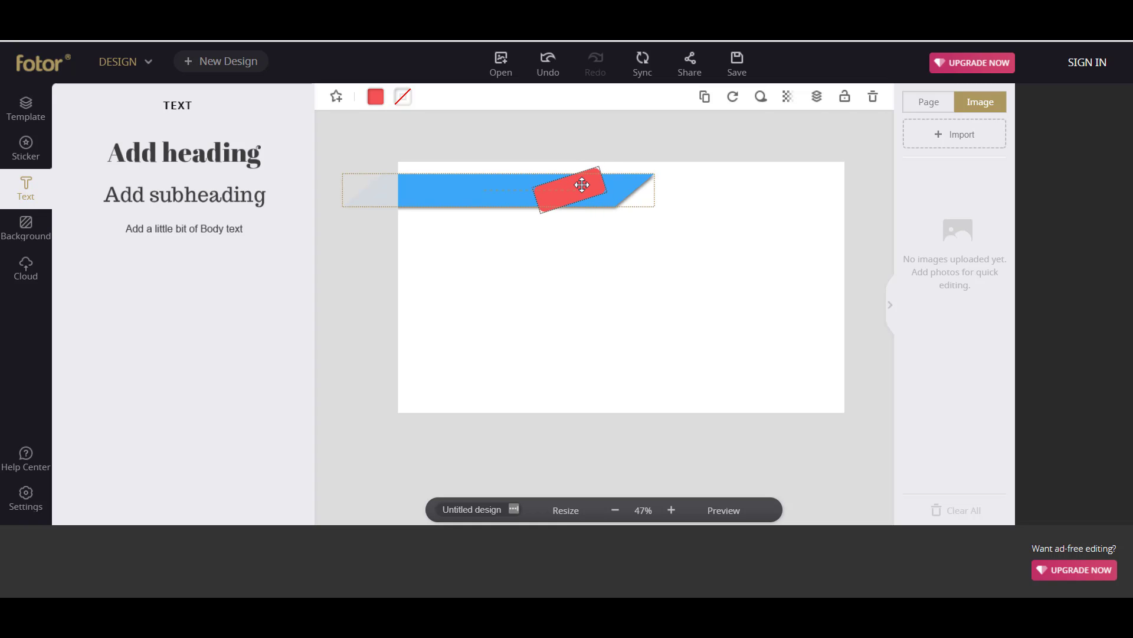
drag(579, 276, 583, 193)
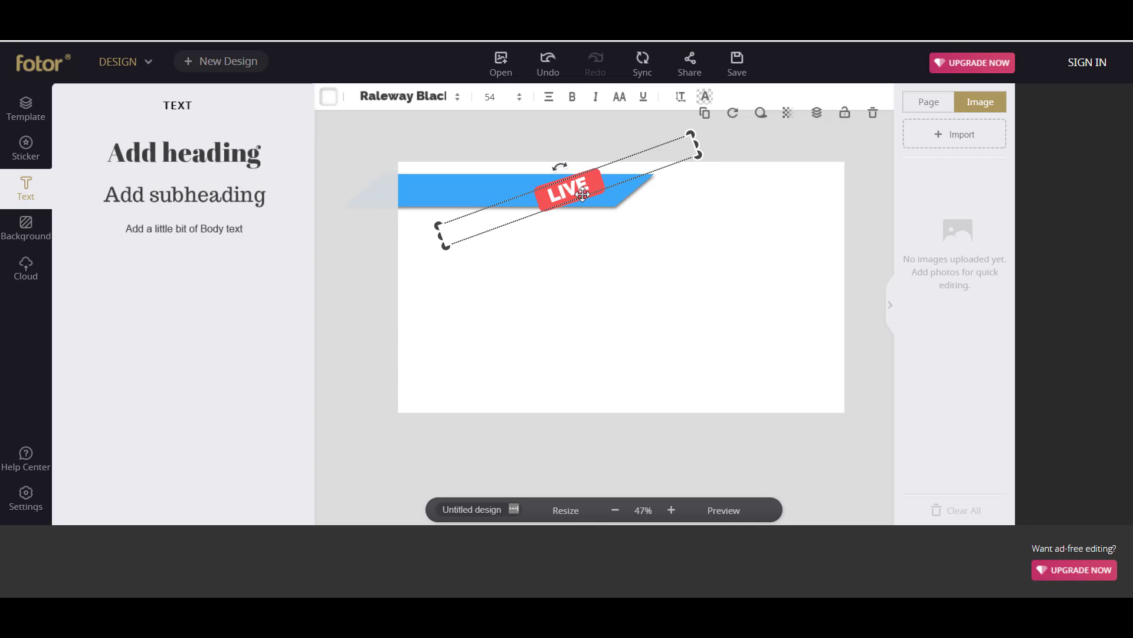
click(638, 262)
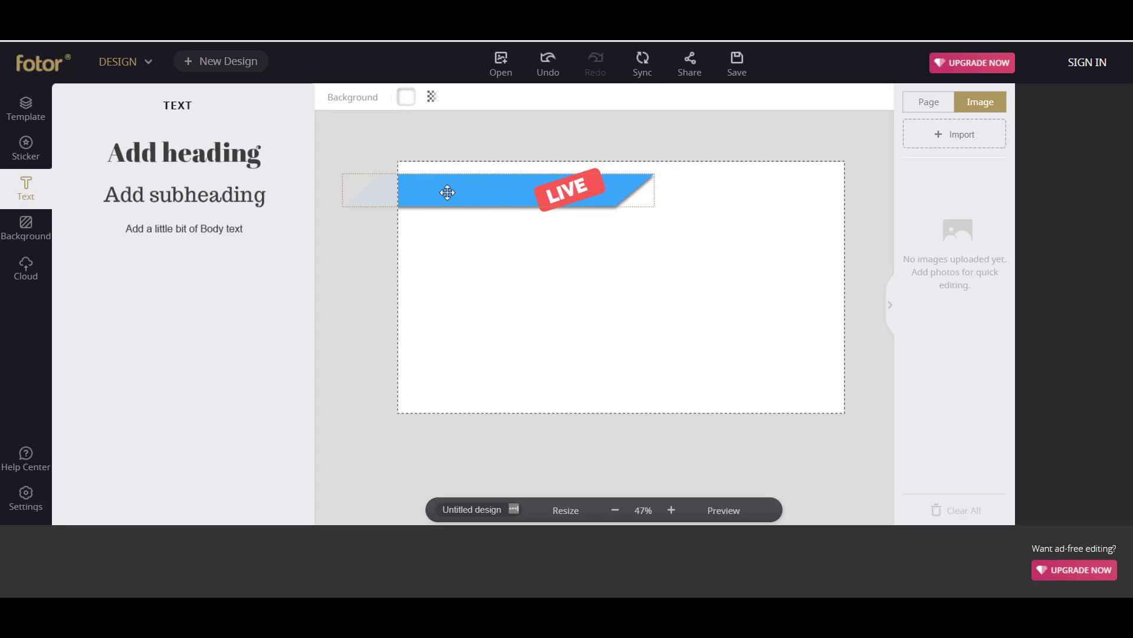
Add a heading and type the text 'Test'
click(190, 168)
double_click(645, 310)
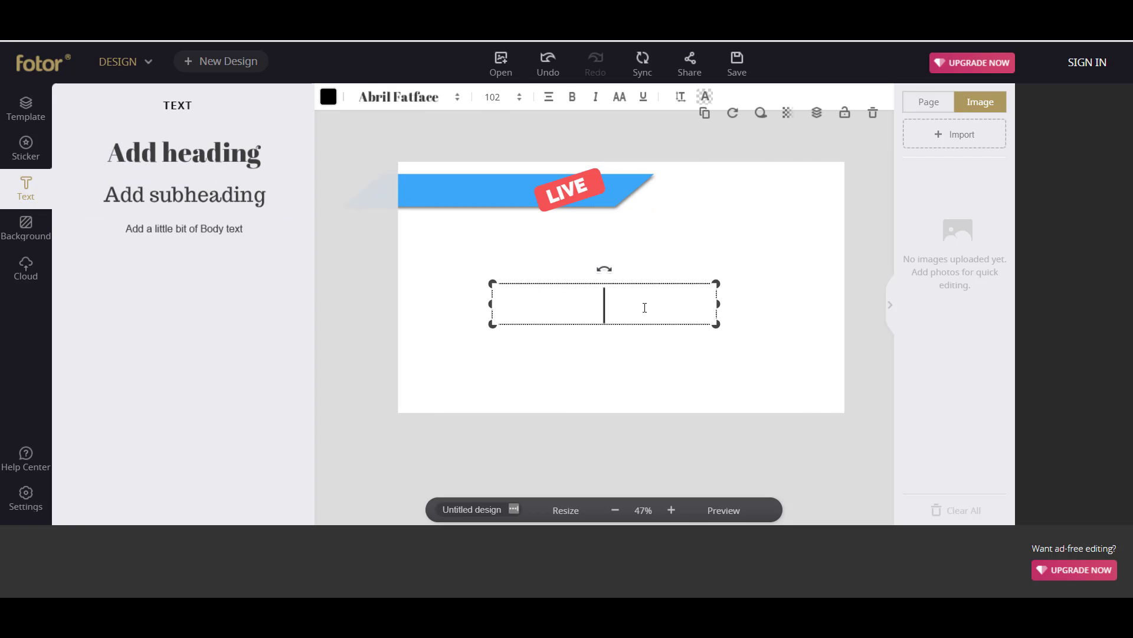
key(Caps_Lock)
key(Caps_Lock)
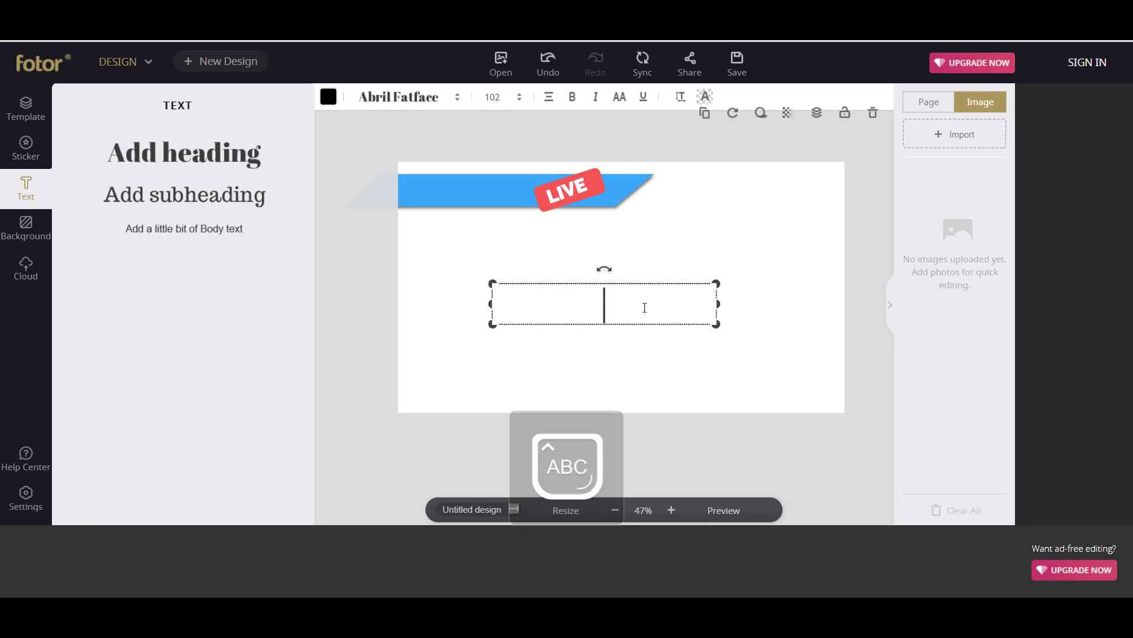
key(Caps_Lock)
key(Caps_Lock)
text(T)
key(Caps_Lock)
text(est)
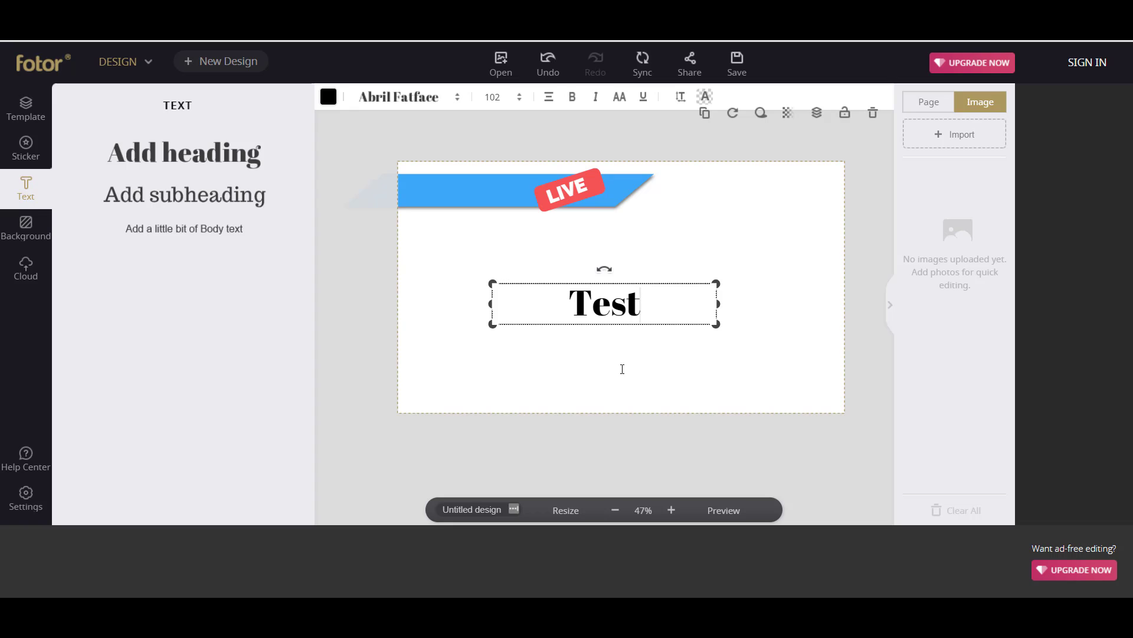
key(ctrl+a)
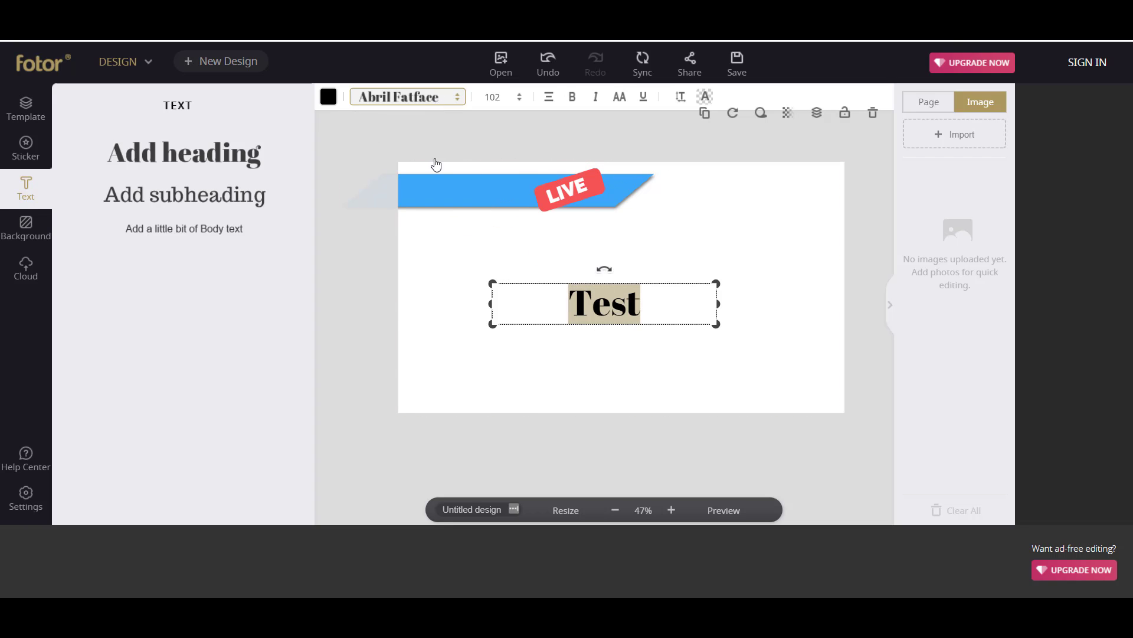
Set Test to Raleway Black in white and place it on the banner's left side
click(407, 97)
click(408, 133)
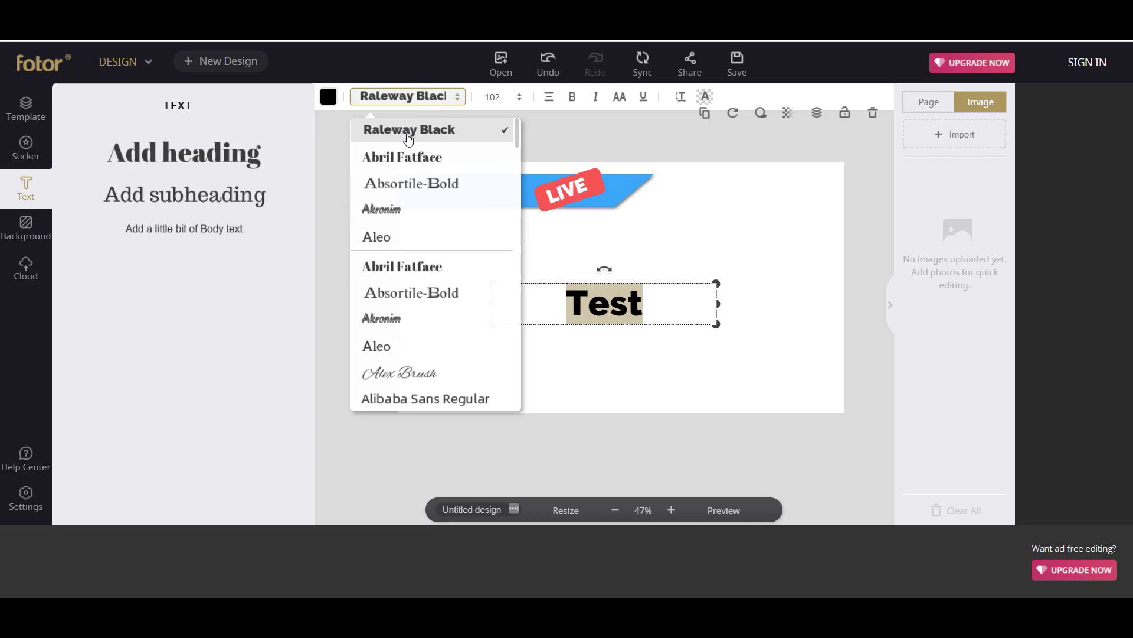
click(626, 341)
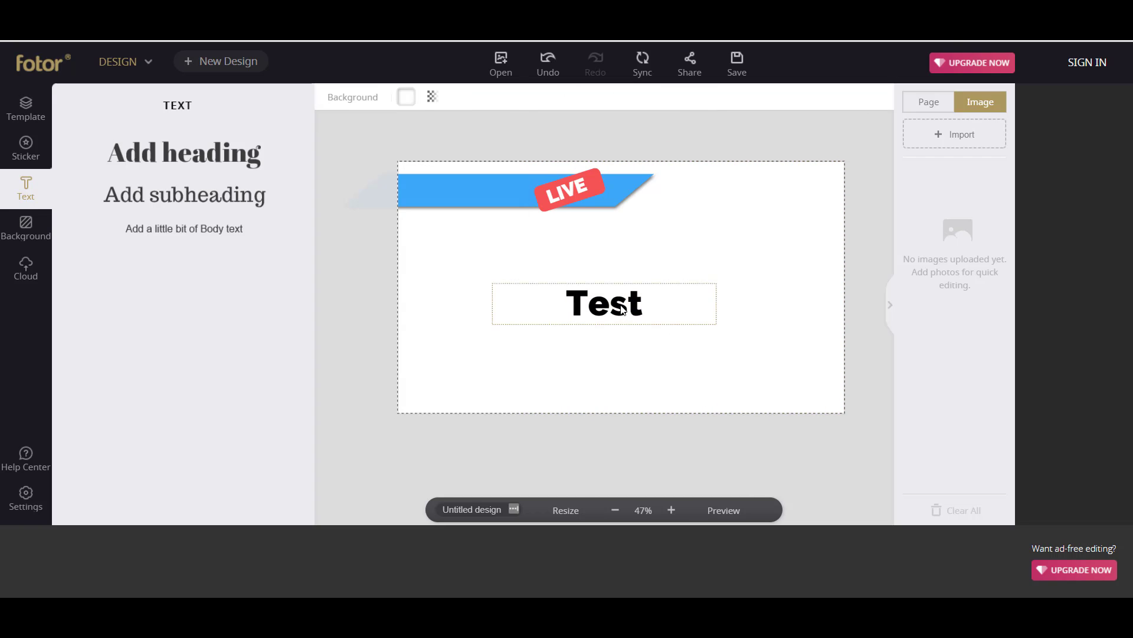
drag(620, 305, 472, 195)
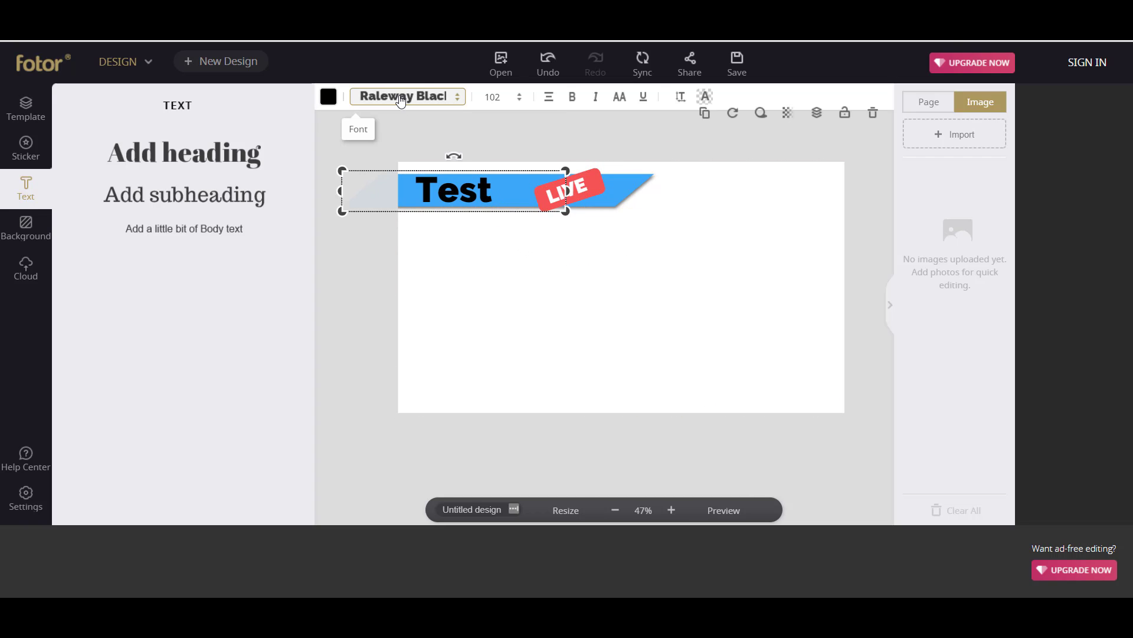
click(328, 96)
click(407, 280)
click(536, 258)
click(470, 193)
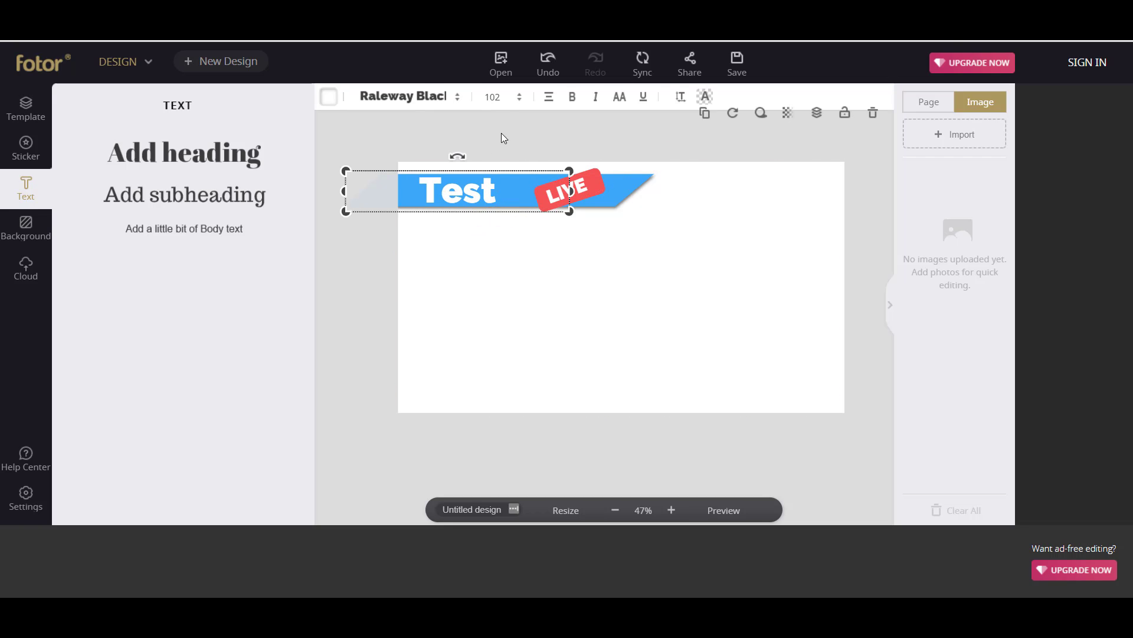
Enlarge the Test heading to font size 80
click(506, 97)
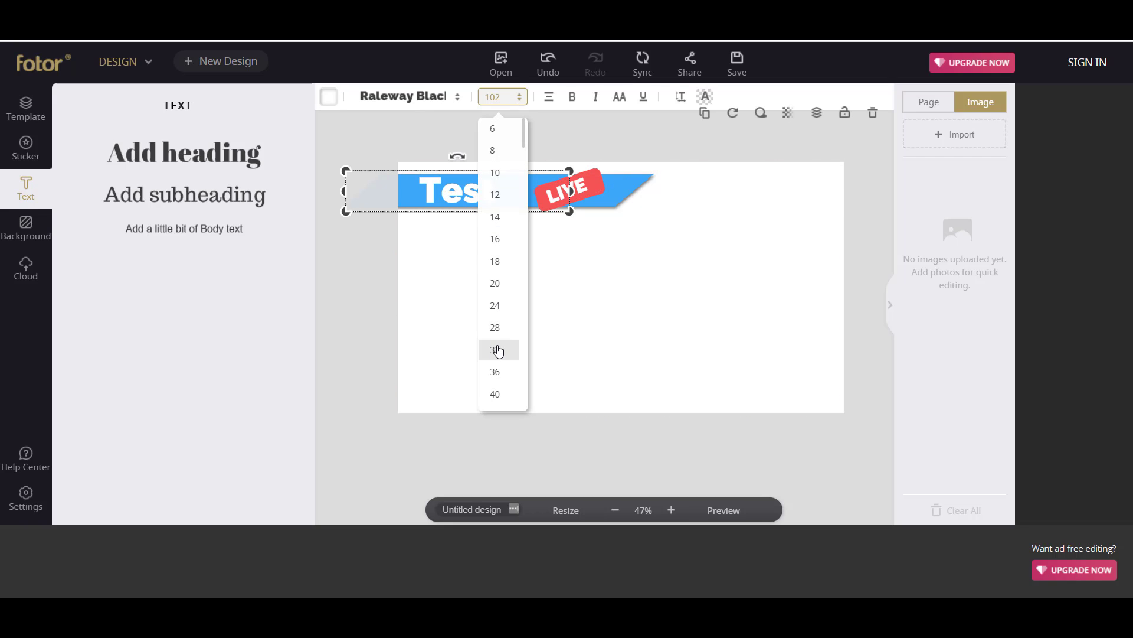
click(498, 350)
click(497, 372)
click(498, 394)
scroll(504, 355, down, 3)
scroll(499, 248, down, 1)
click(496, 200)
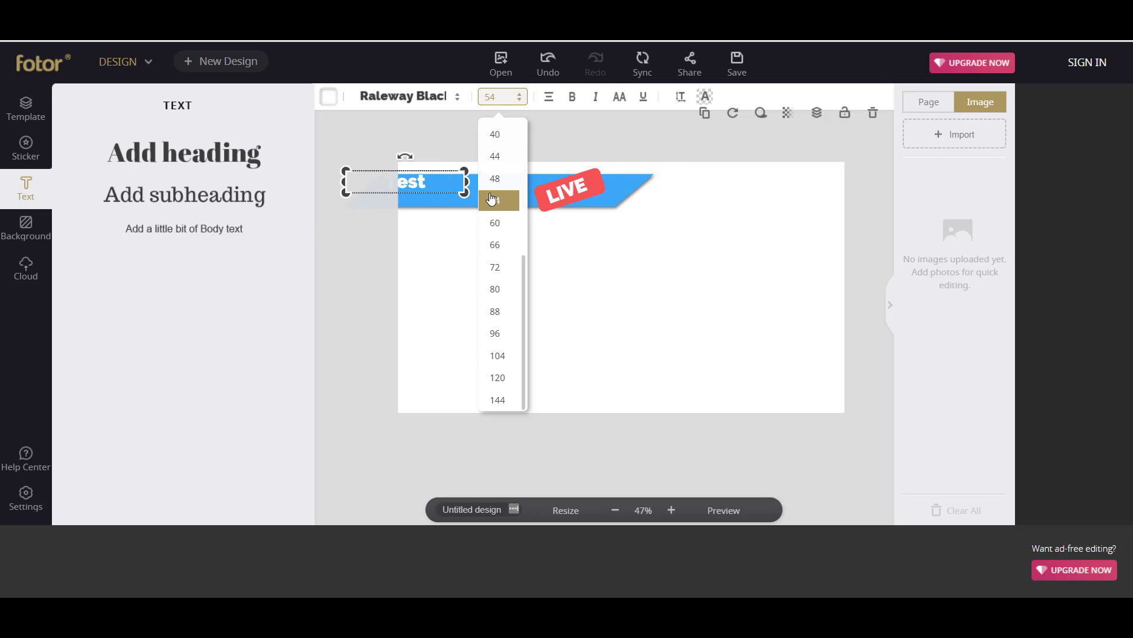
click(495, 286)
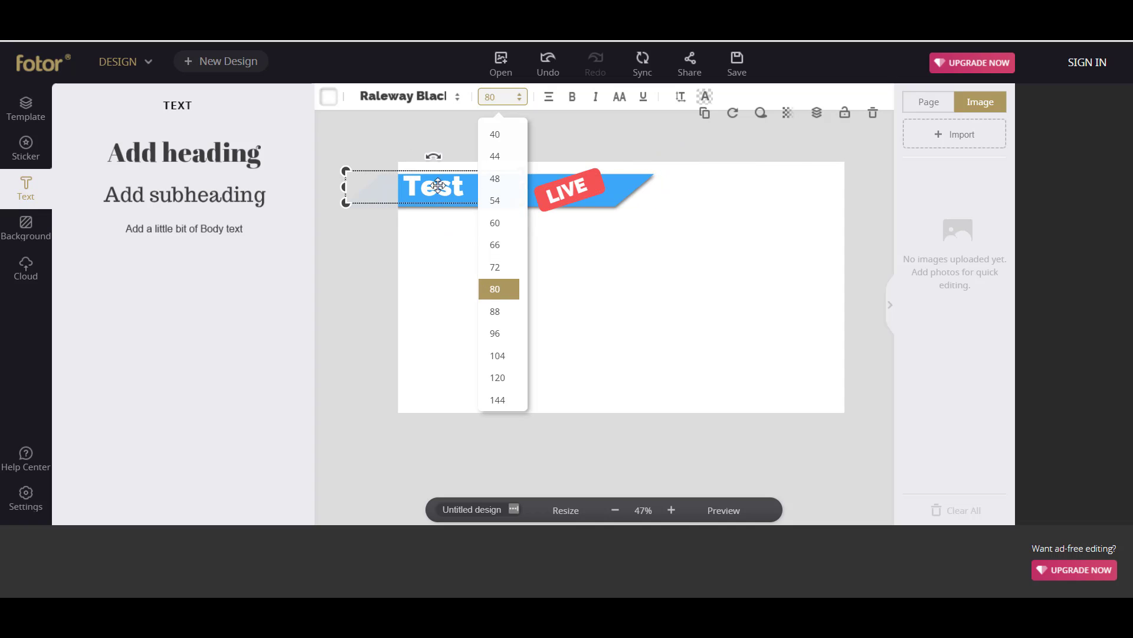
click(513, 221)
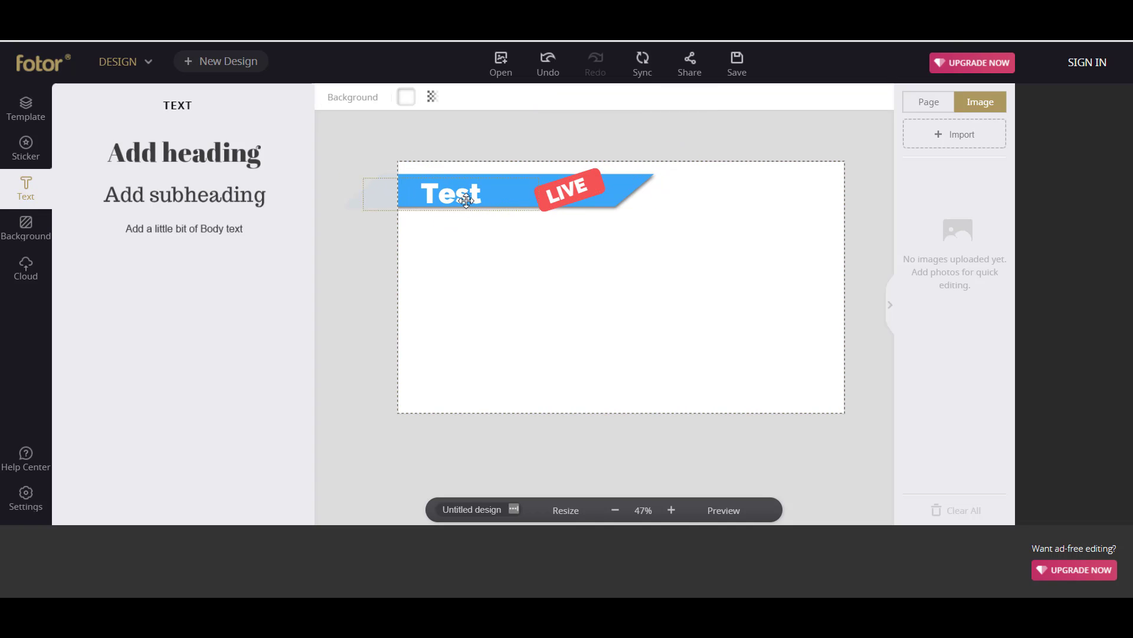
Fine-tune the positions of Test and the LIVE tag on the banner
drag(466, 199, 469, 197)
click(606, 228)
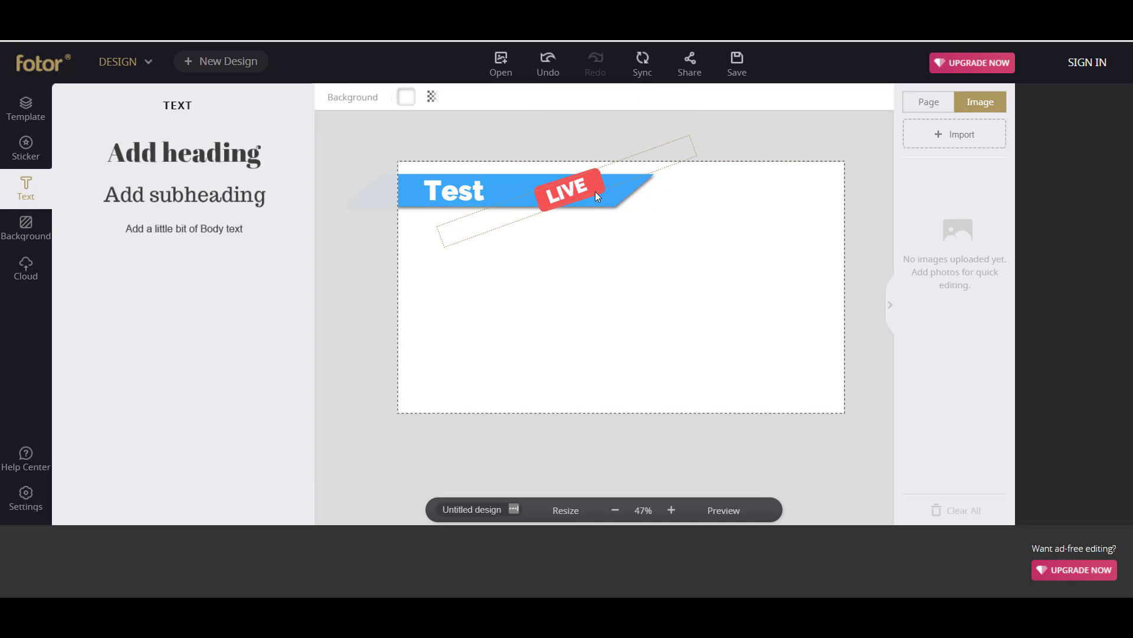
drag(599, 189, 598, 187)
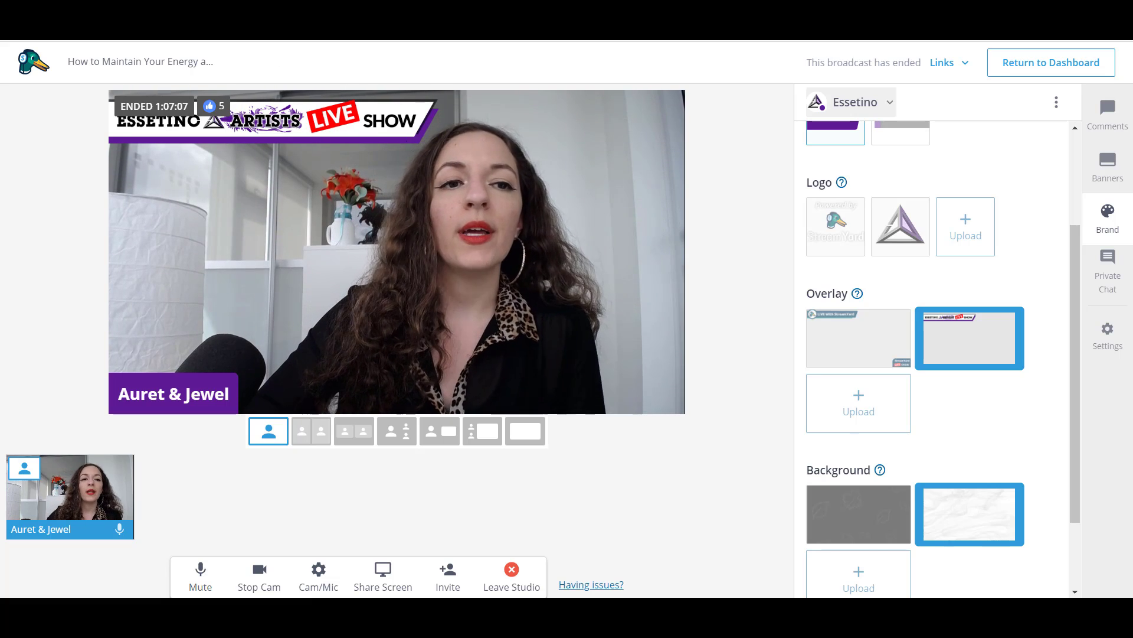
Back in Fotor, move the LIVE tag left along the banner so it sits beside Test
click(401, 24)
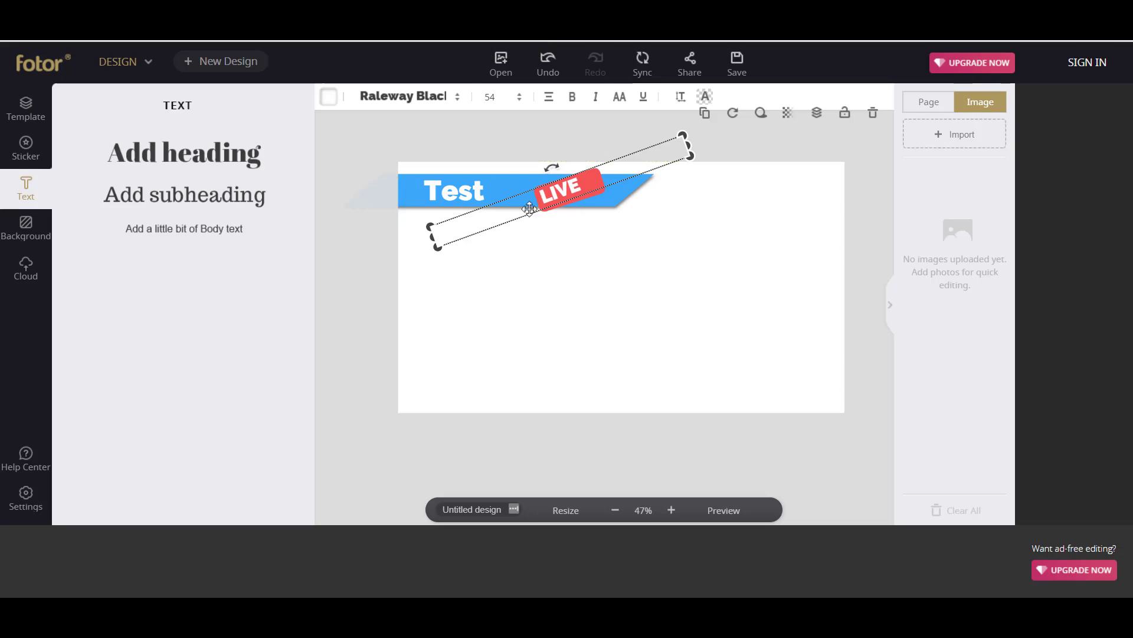
click(581, 265)
drag(584, 189, 540, 194)
click(517, 228)
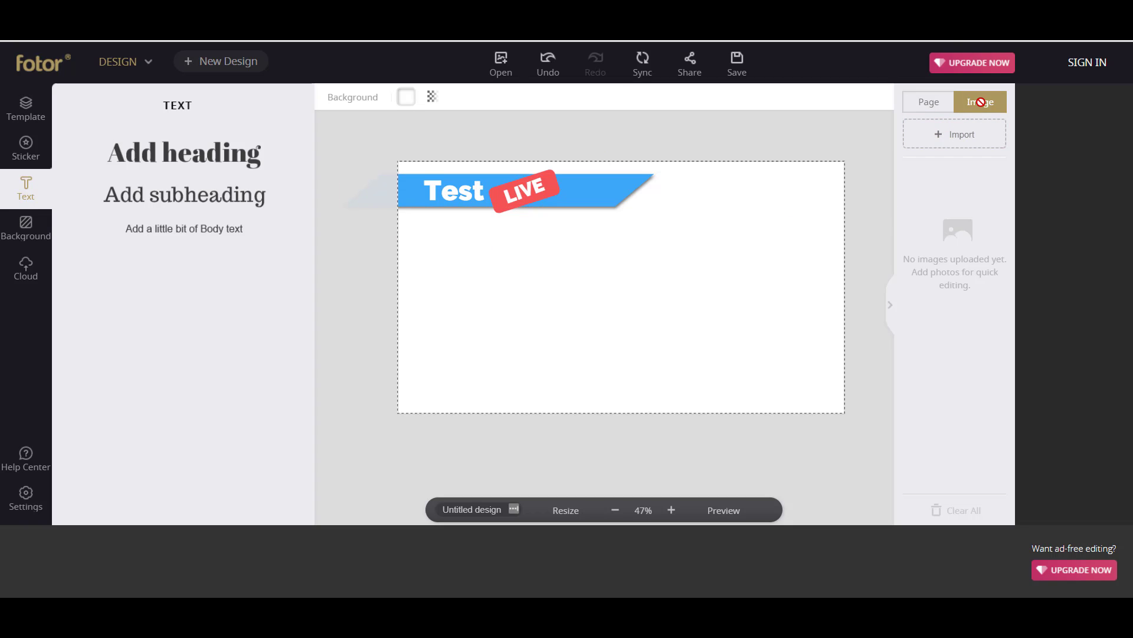
Import the photo 2018-01-20_1606.png and add it to the canvas
click(964, 142)
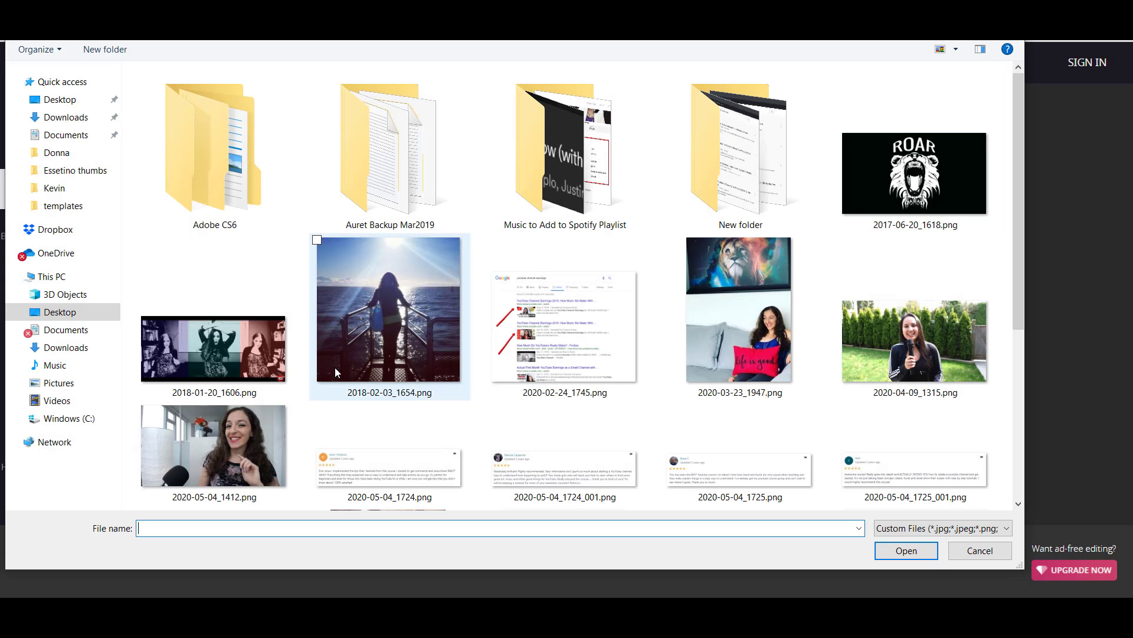
double_click(210, 342)
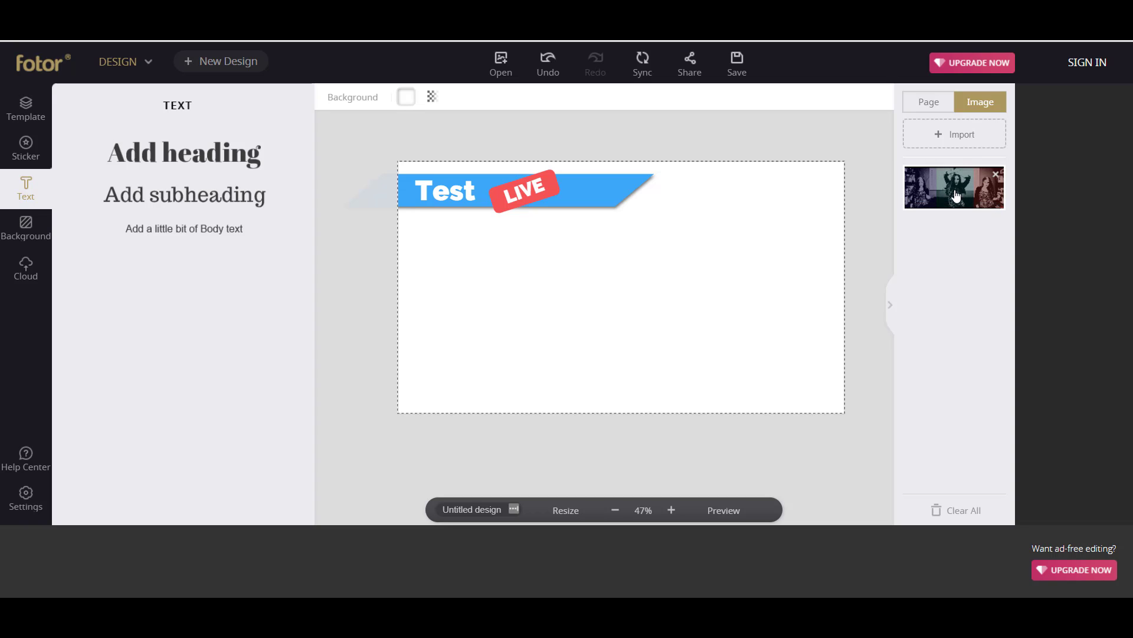
click(951, 196)
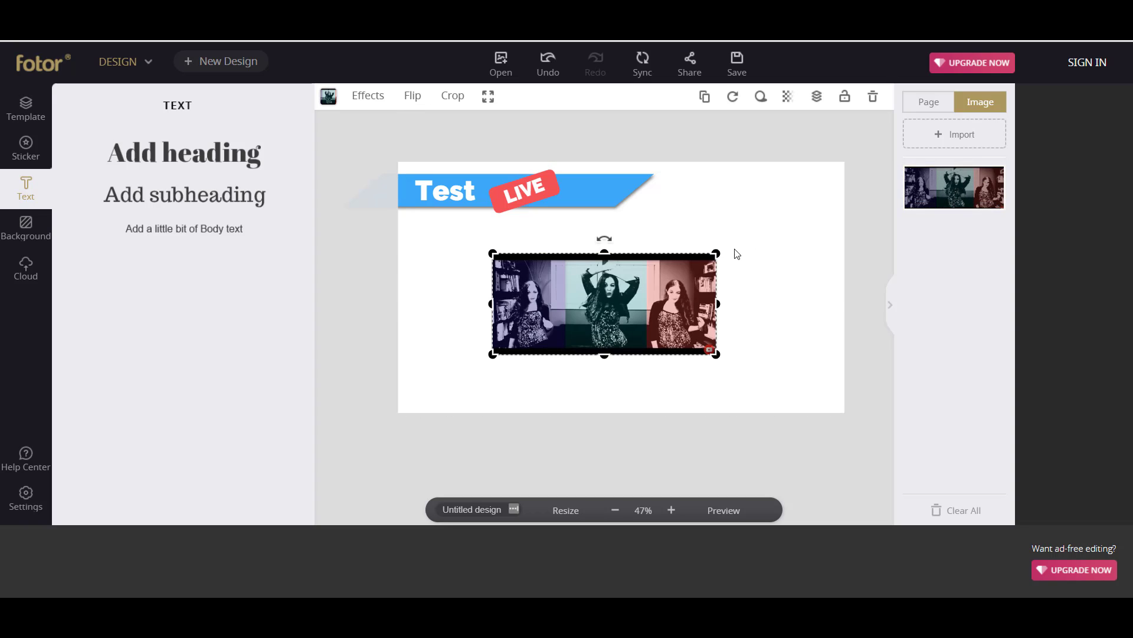
Delete the imported collage photo from the canvas, leaving just the blue Test banner with LIVE
drag(707, 351, 546, 295)
key(Delete)
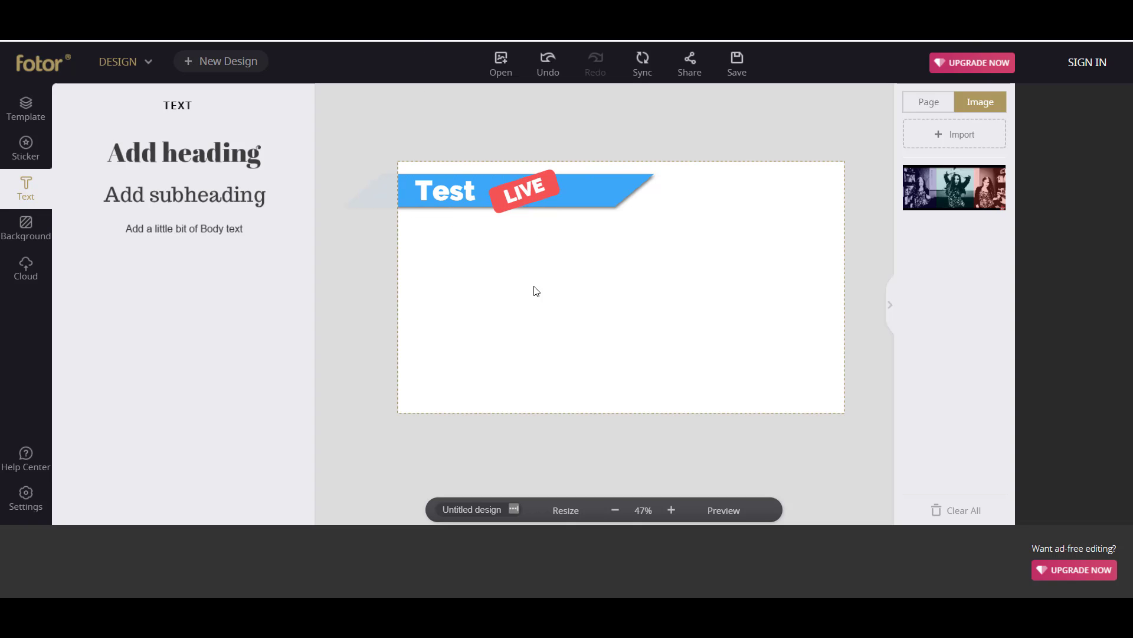
Download the banner as a transparent-background PNG at Normal quality, giving Untitled design (1).png
click(737, 76)
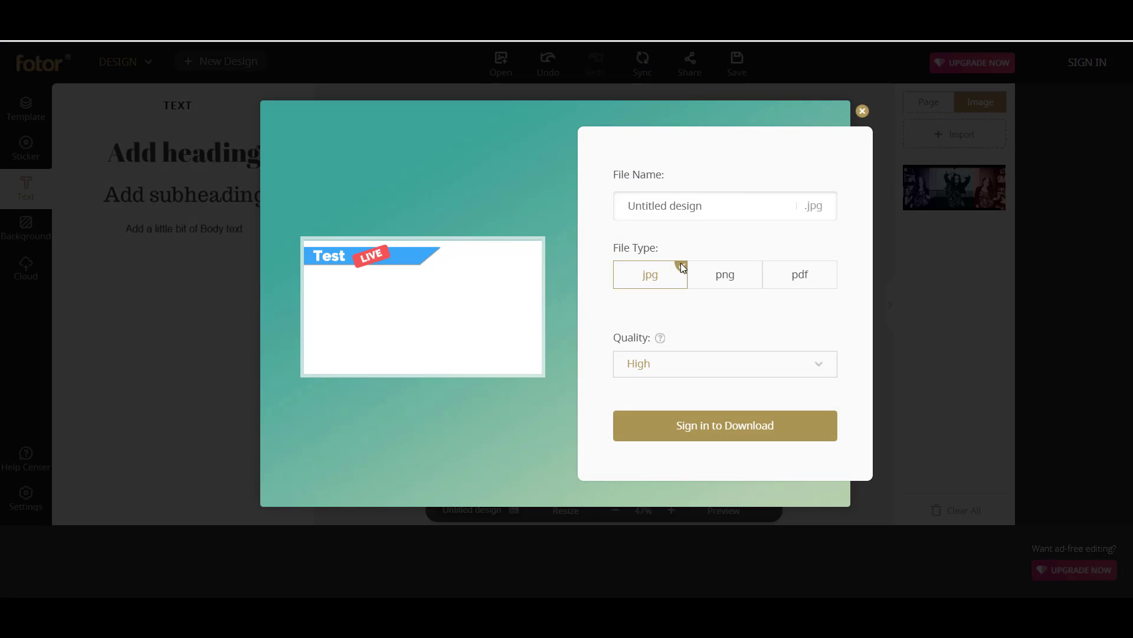
click(729, 282)
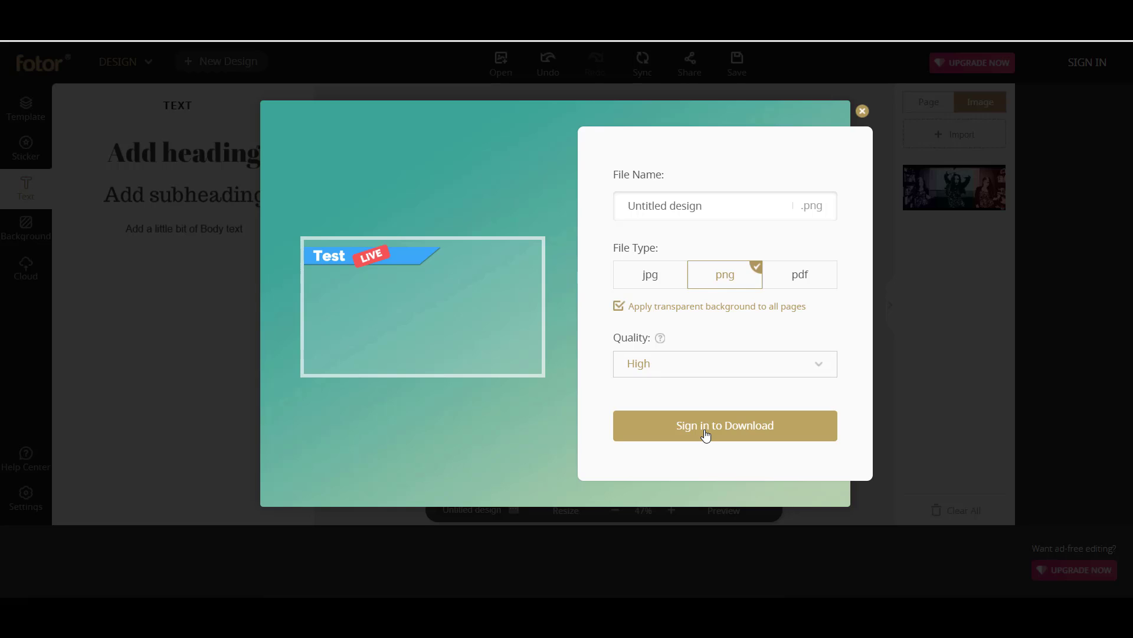
click(718, 366)
click(711, 390)
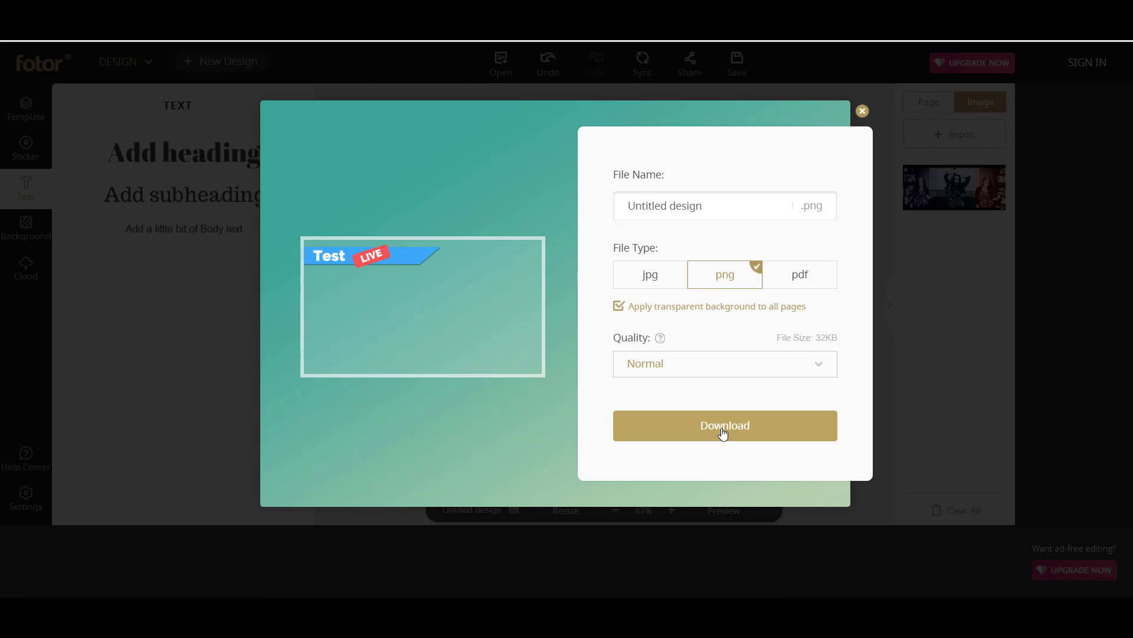
click(723, 433)
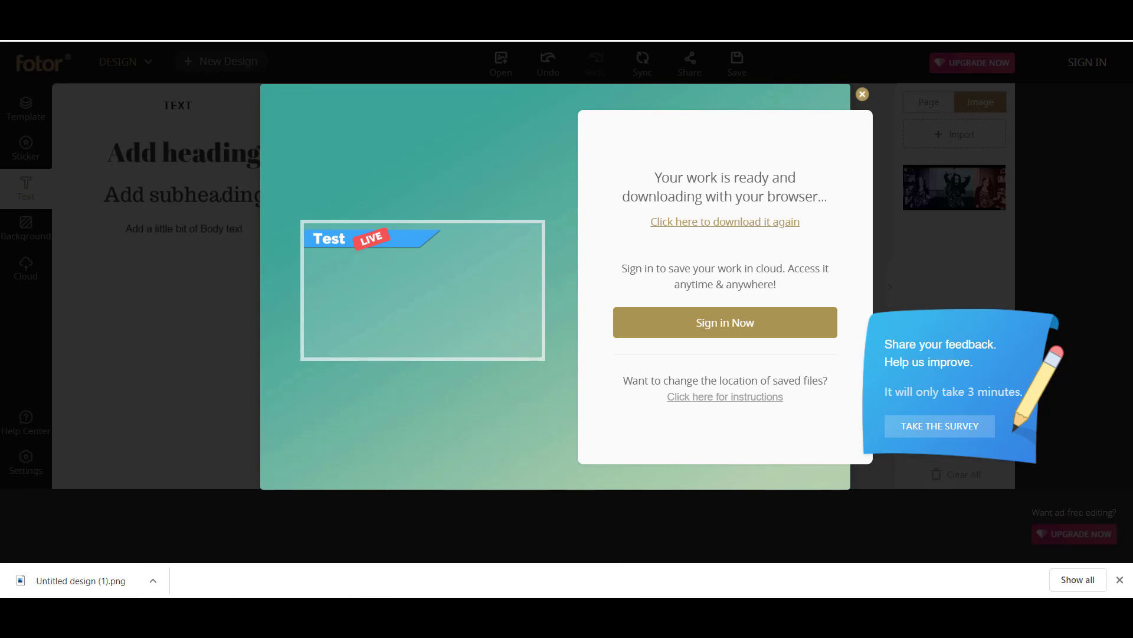
In StreamYard, upload Untitled design (1).png from Downloads as a new brand overlay
key(ctrl+Tab)
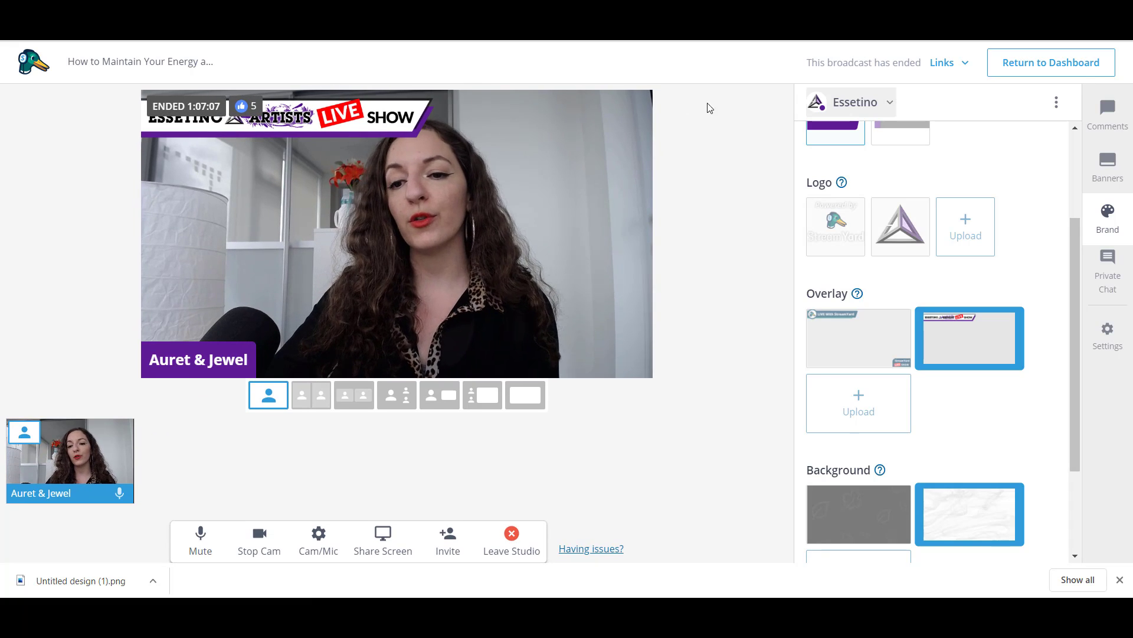
click(871, 411)
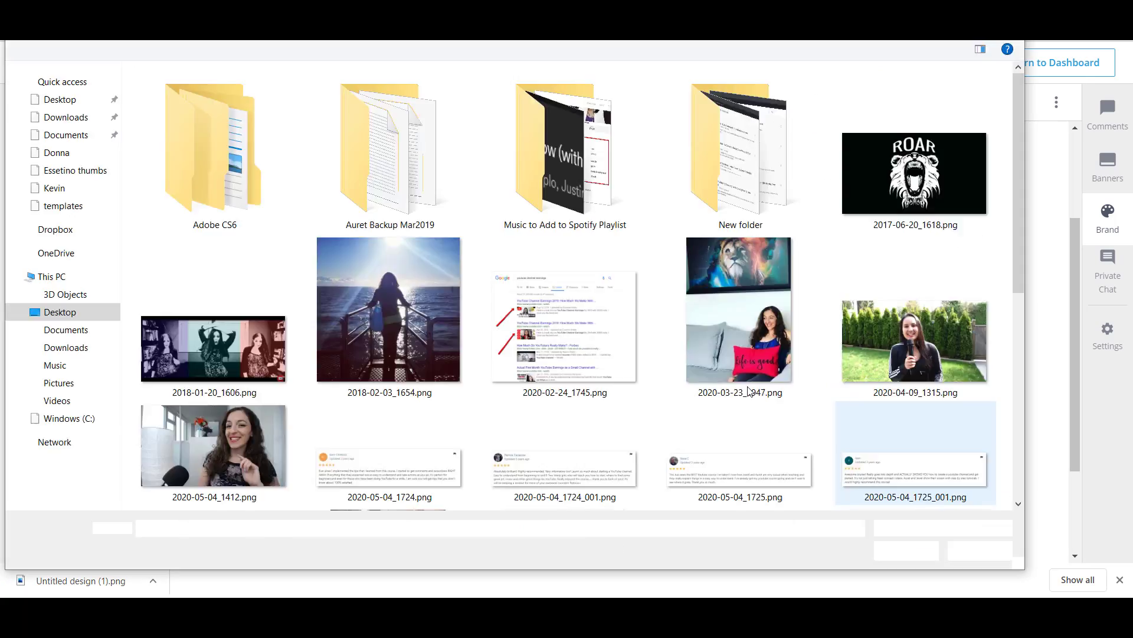
click(66, 116)
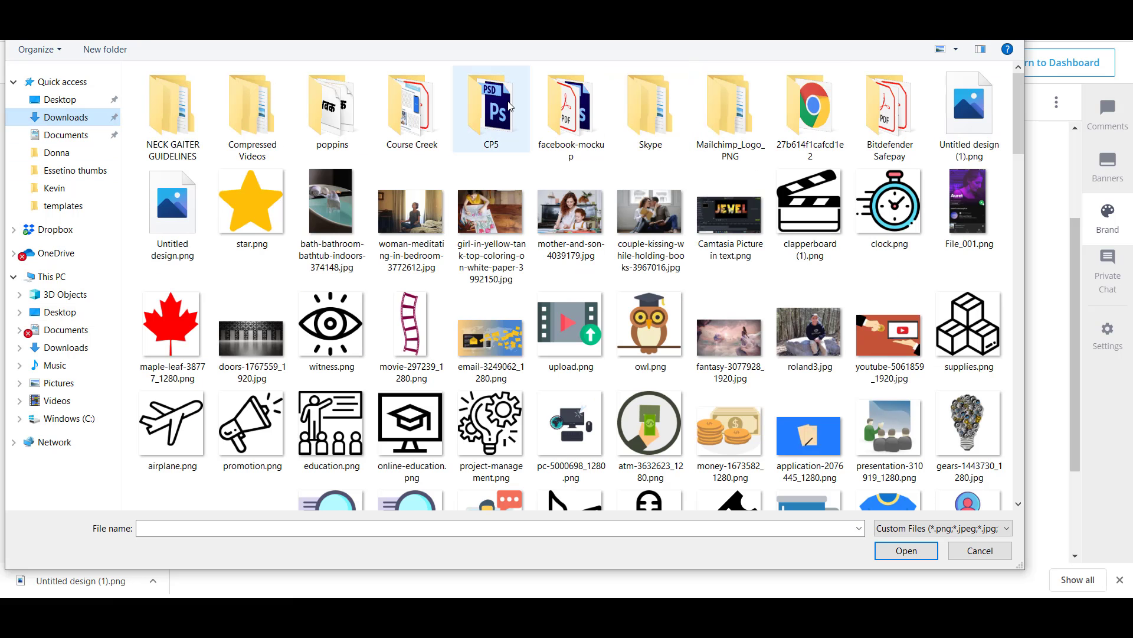
double_click(972, 121)
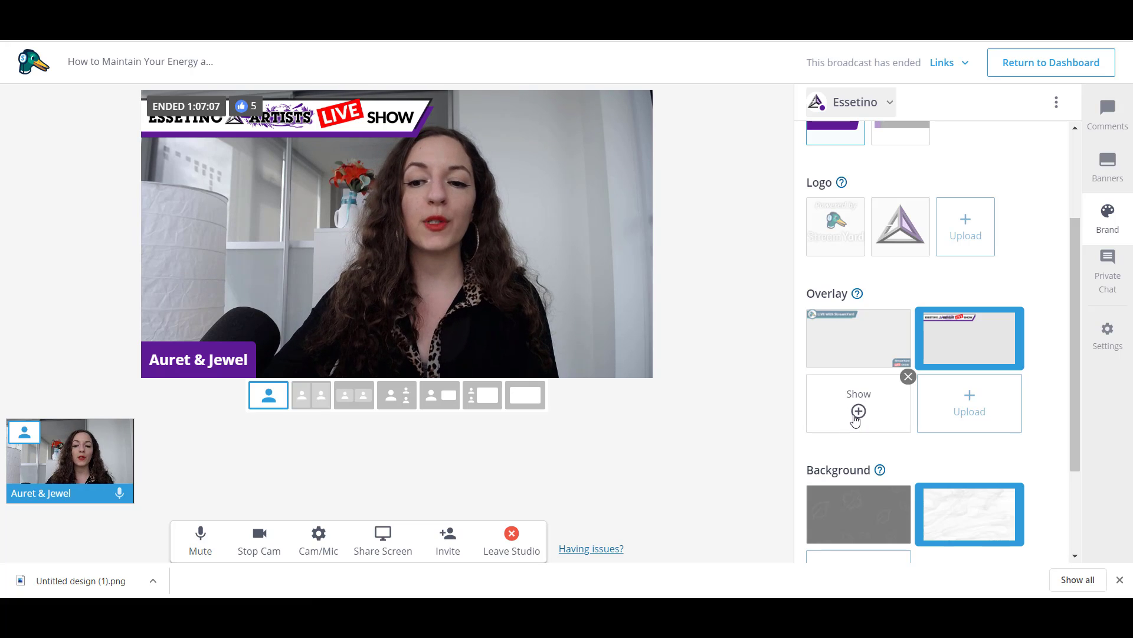
click(857, 412)
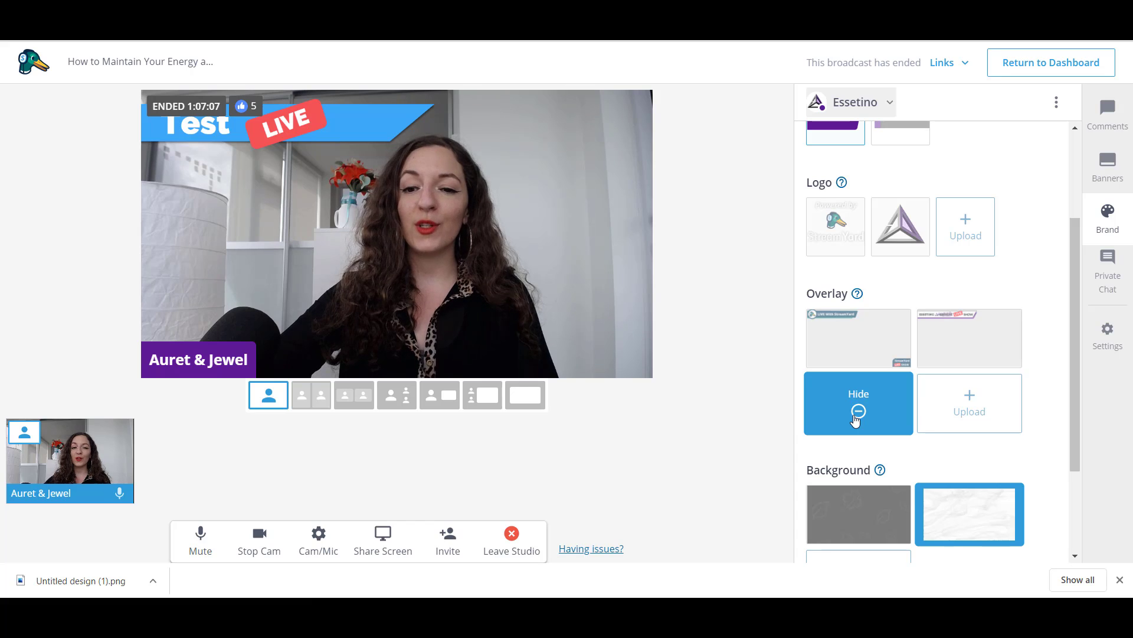
click(856, 416)
click(855, 417)
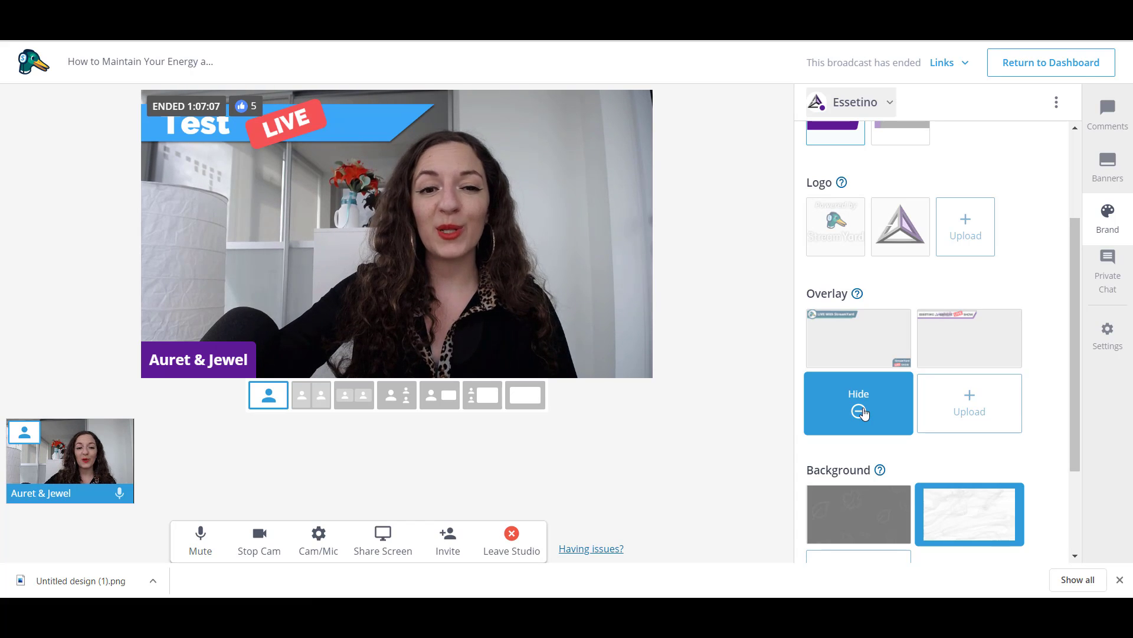
click(862, 410)
click(967, 347)
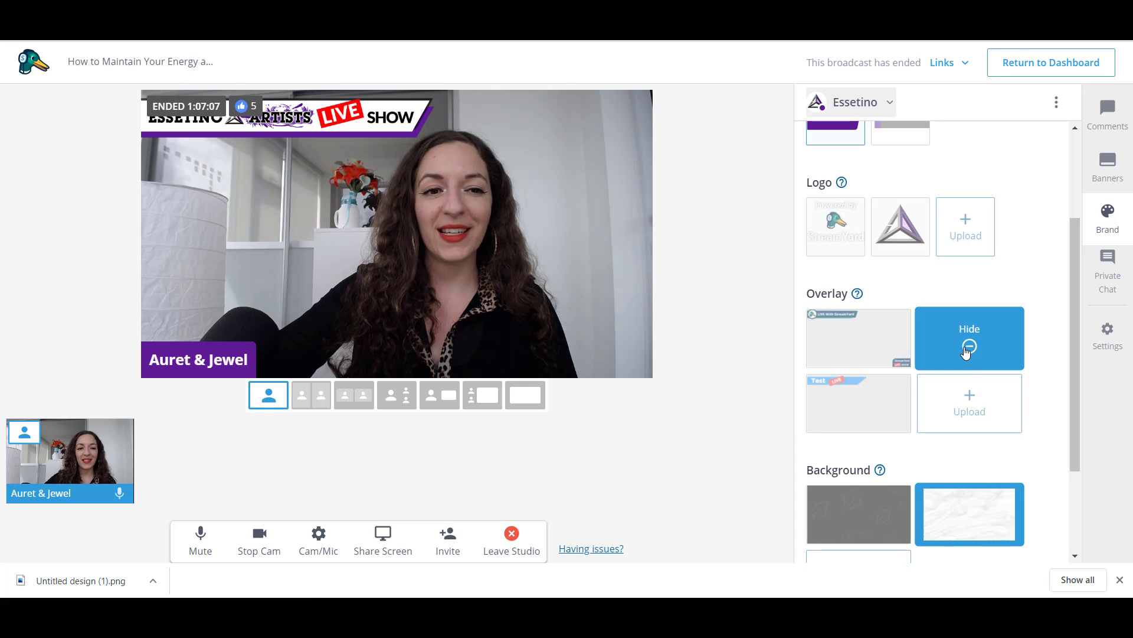
click(858, 413)
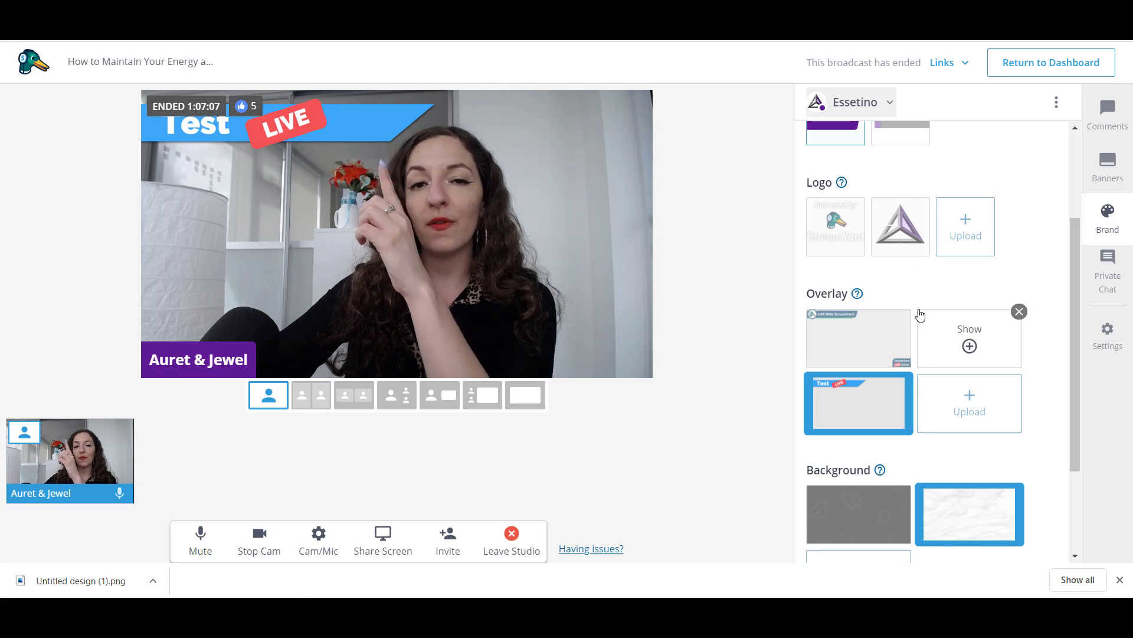
scroll(847, 216, up, 3)
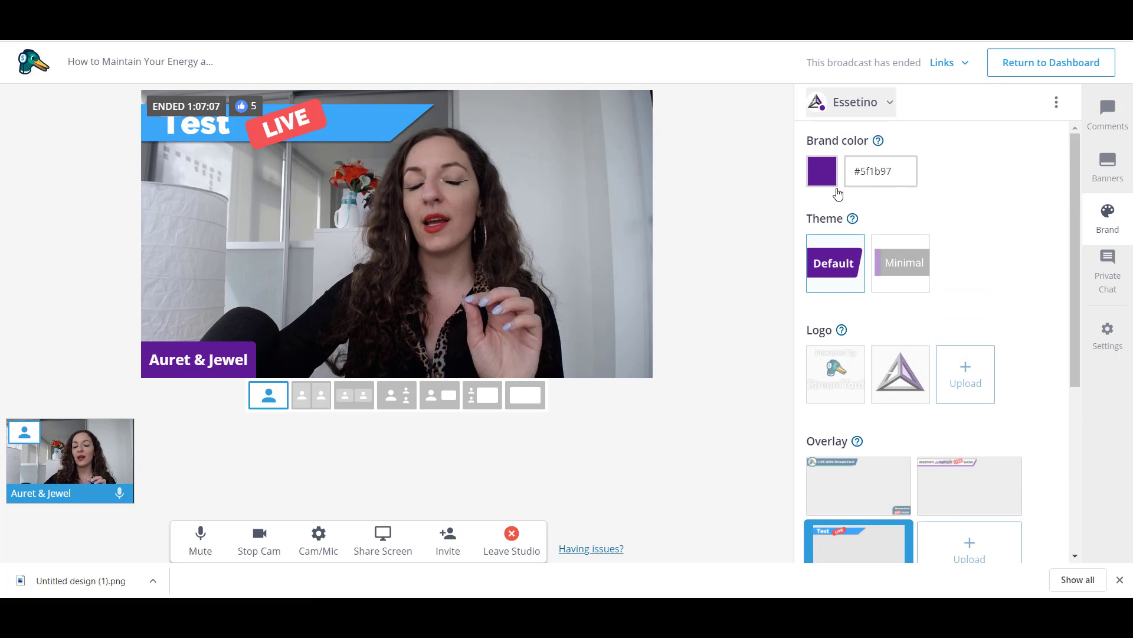
scroll(860, 358, down, 1)
scroll(860, 358, down, 3)
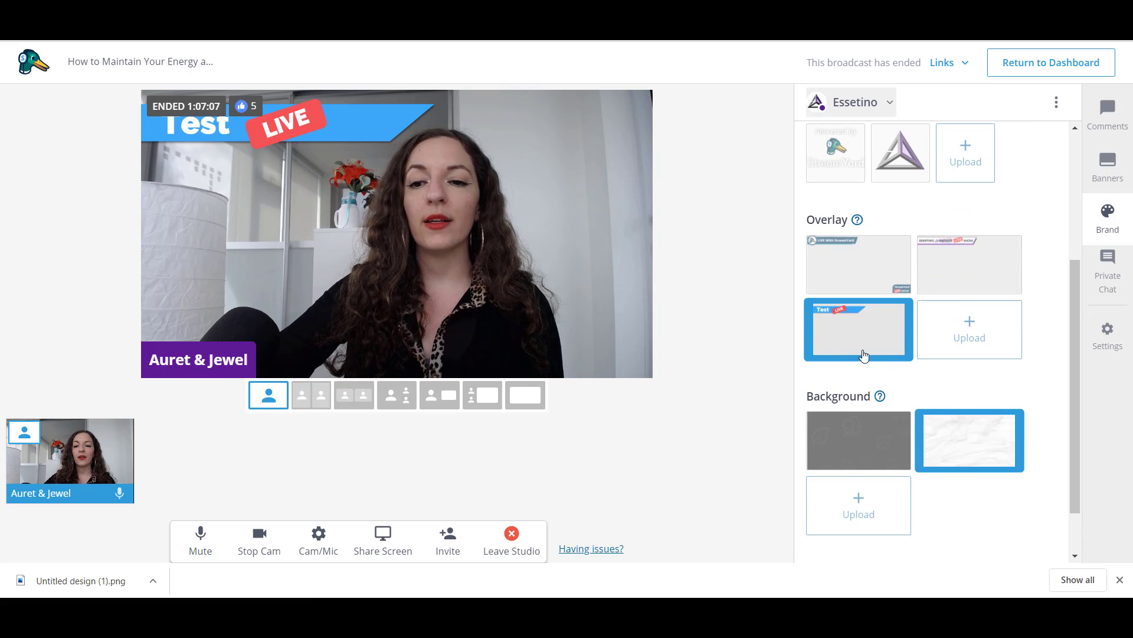
click(947, 269)
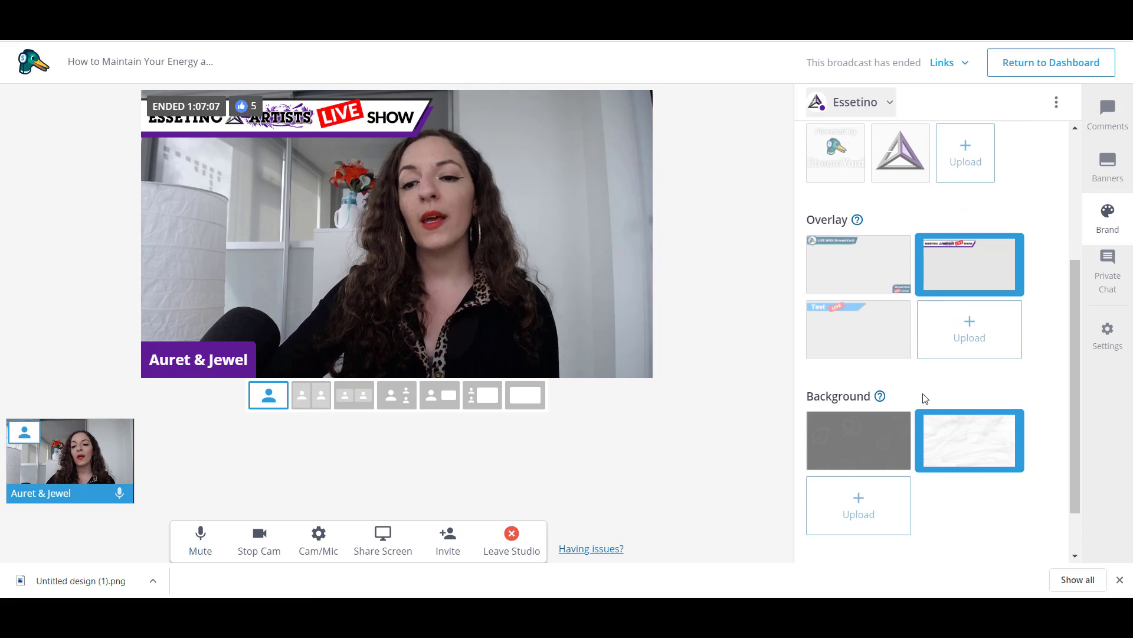
Take the camera feed off the stage, then try the dark leaf background and return to white smoke
click(971, 449)
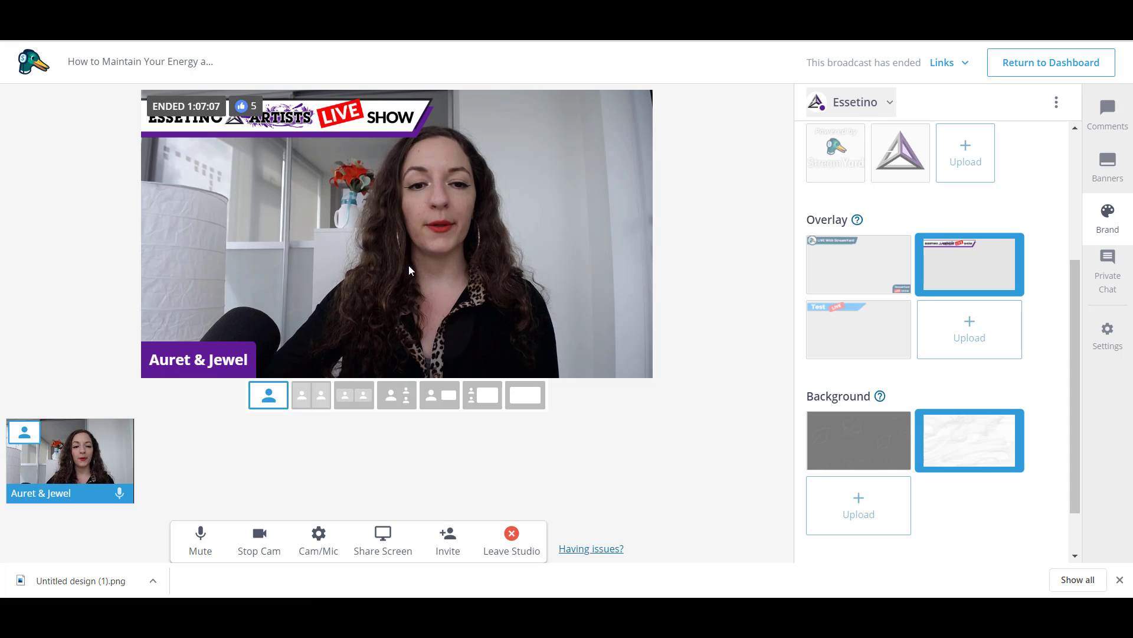
click(69, 449)
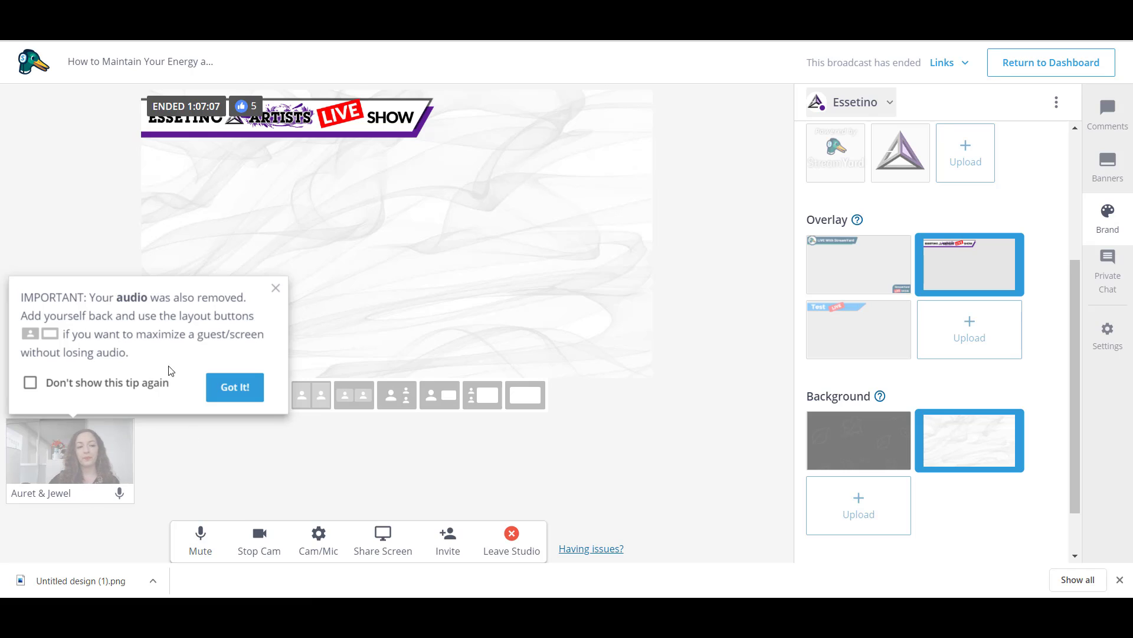
click(275, 288)
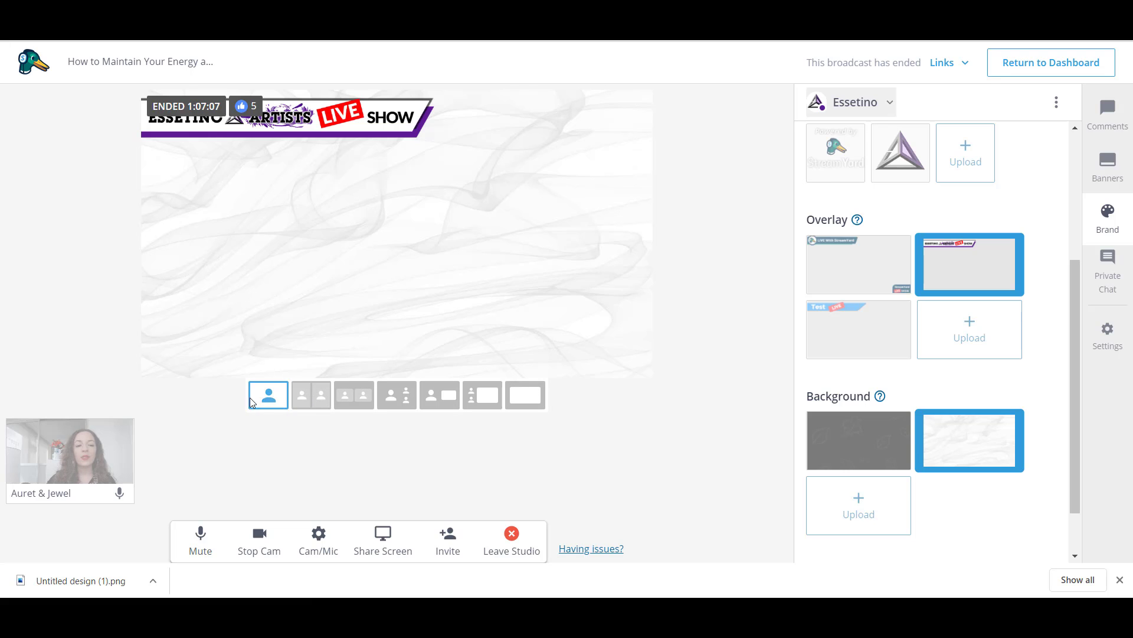
mouse_move(120, 458)
click(69, 446)
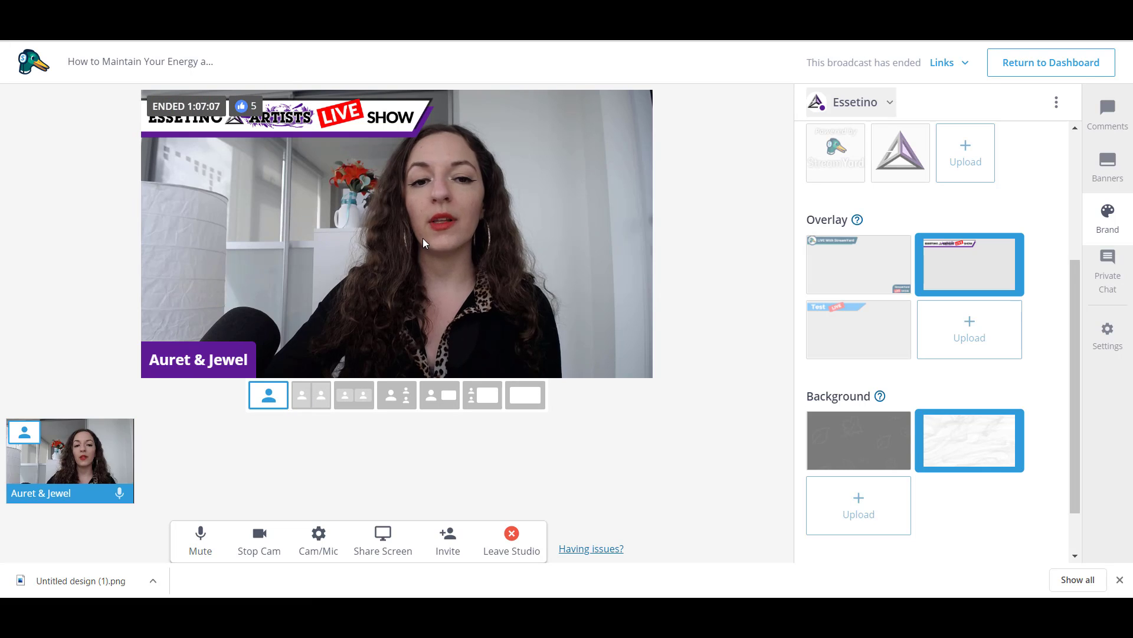
click(70, 442)
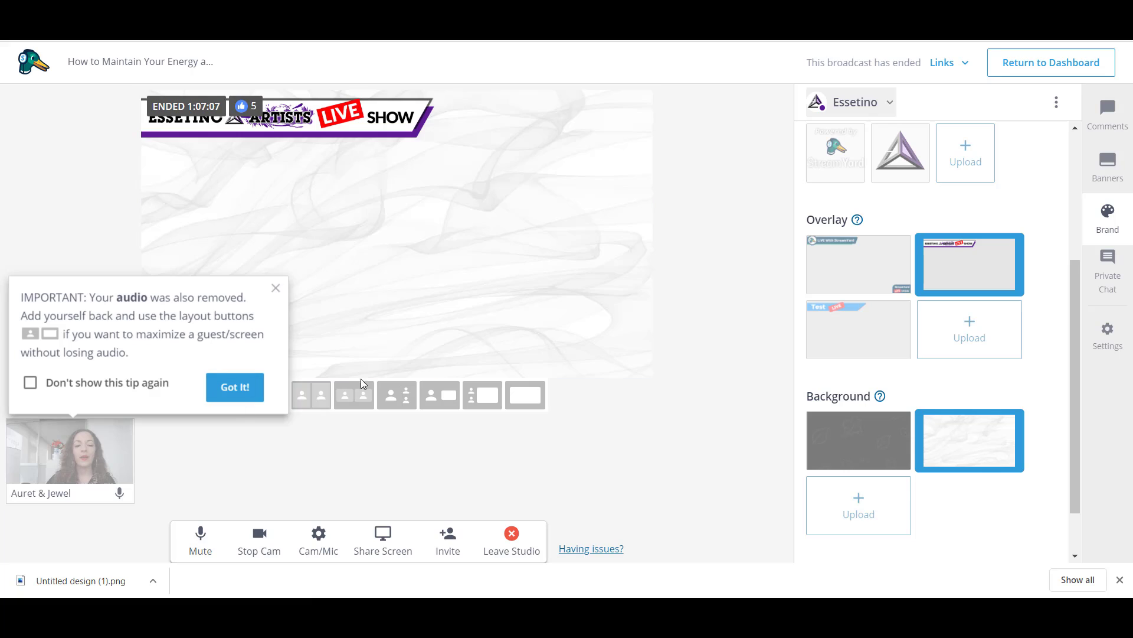
click(275, 288)
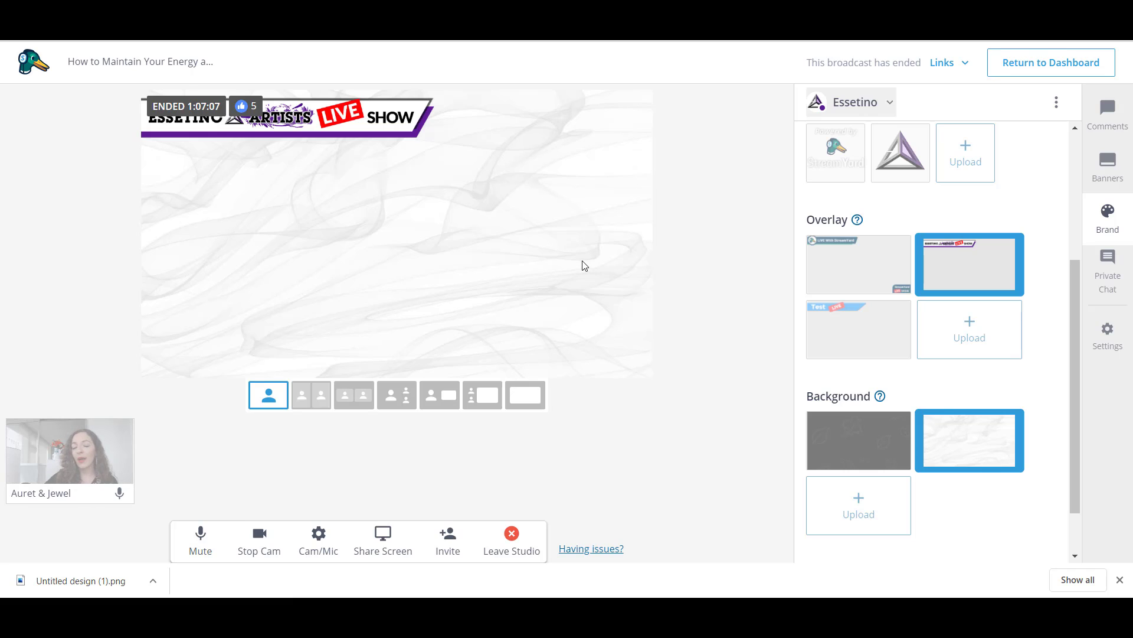
click(973, 451)
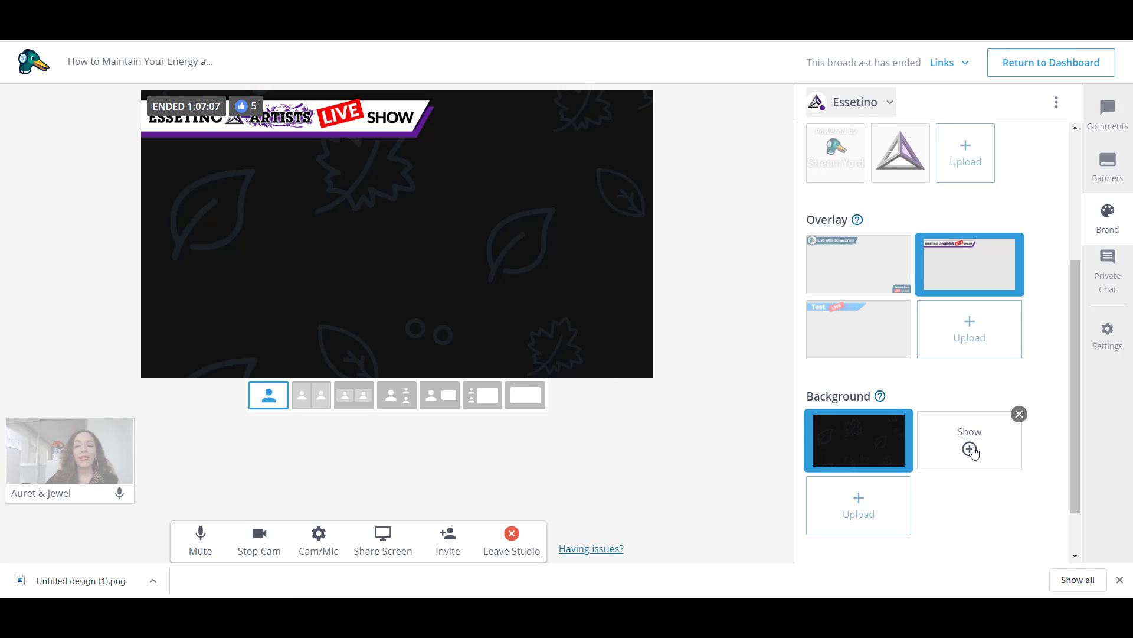
click(971, 449)
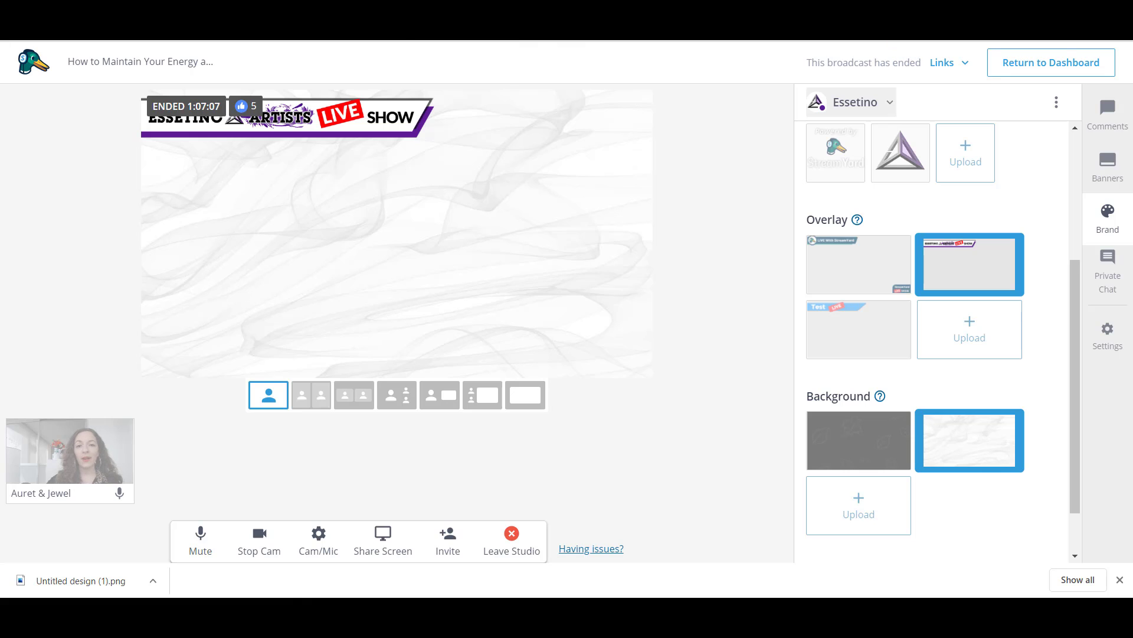
Open pixabay.com in a new browser tab
key(ctrl+t)
text(pixabay.com)
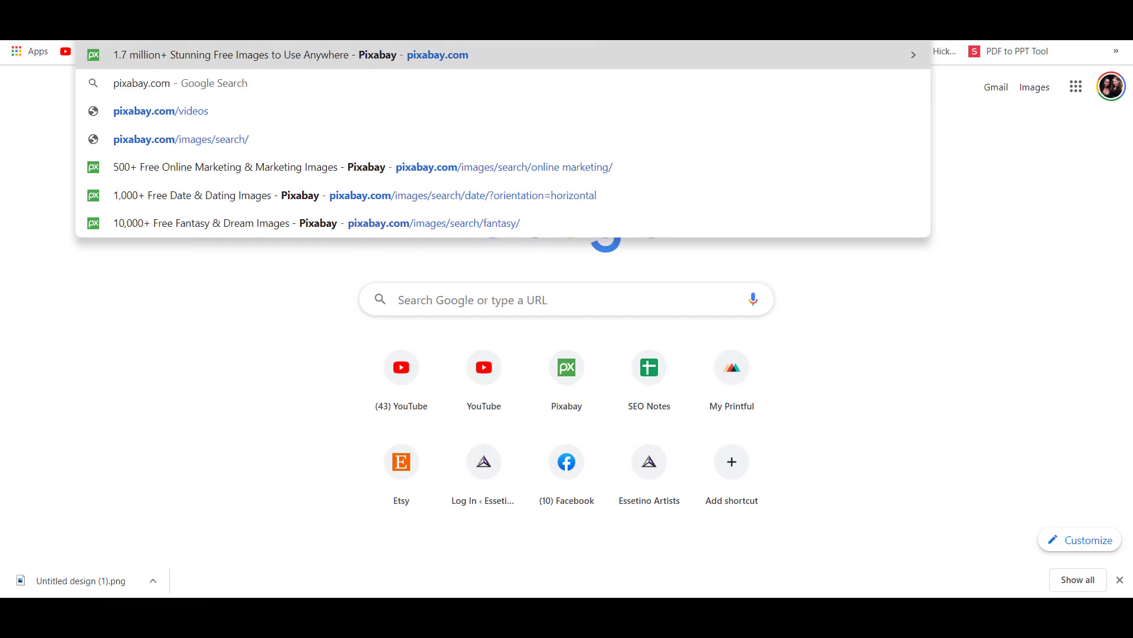
key(Return)
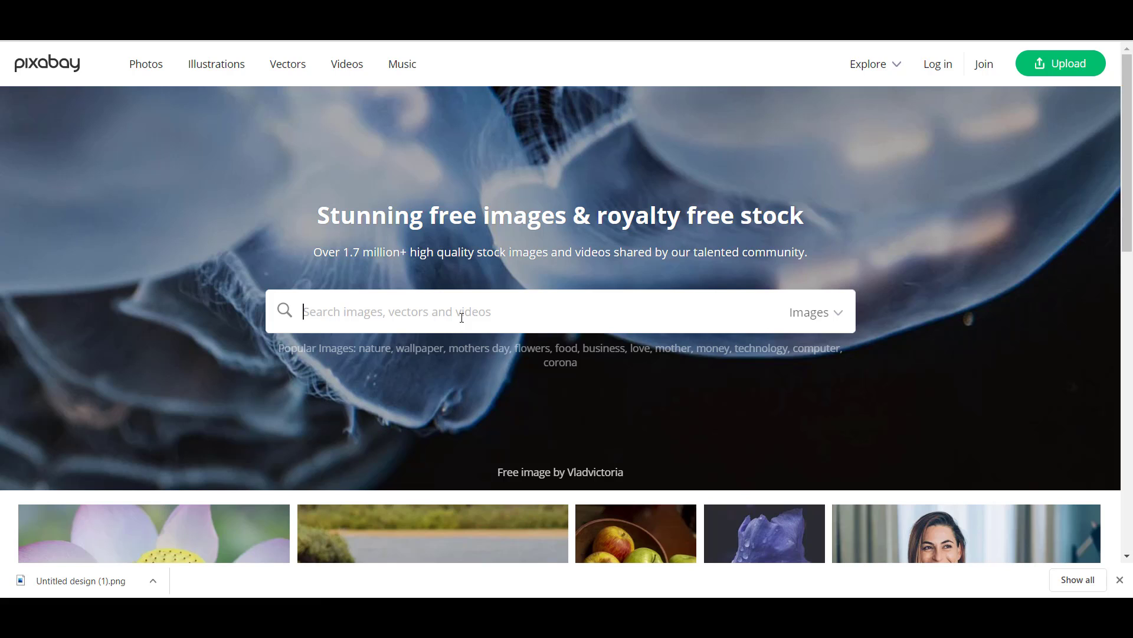
Search Pixabay for 'white background' images and scroll through the results
text(background)
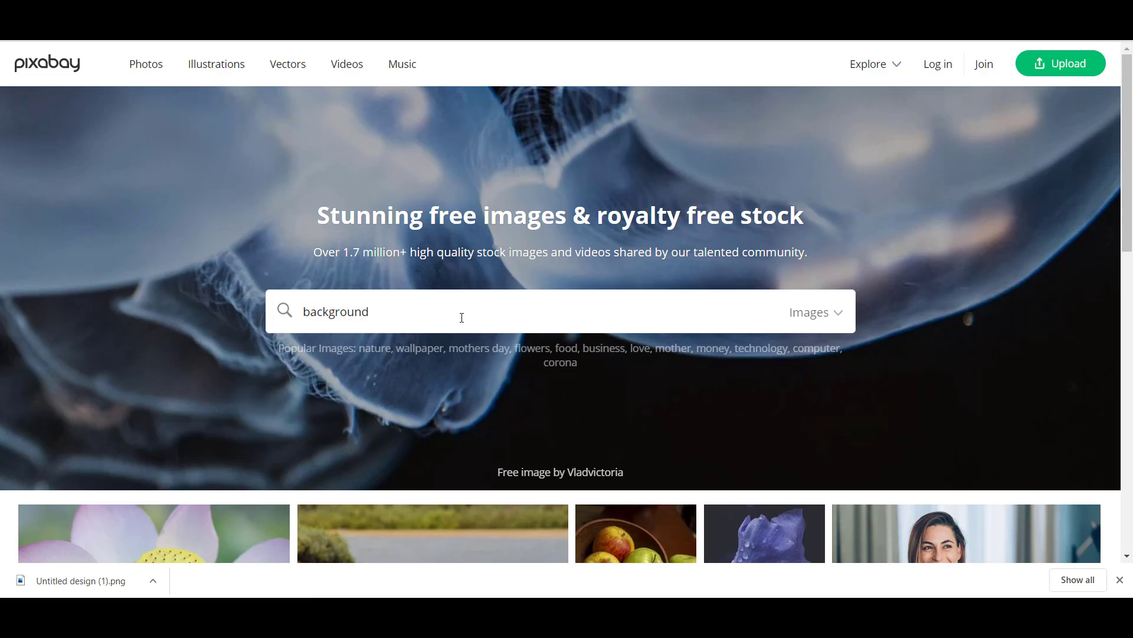
text(white)
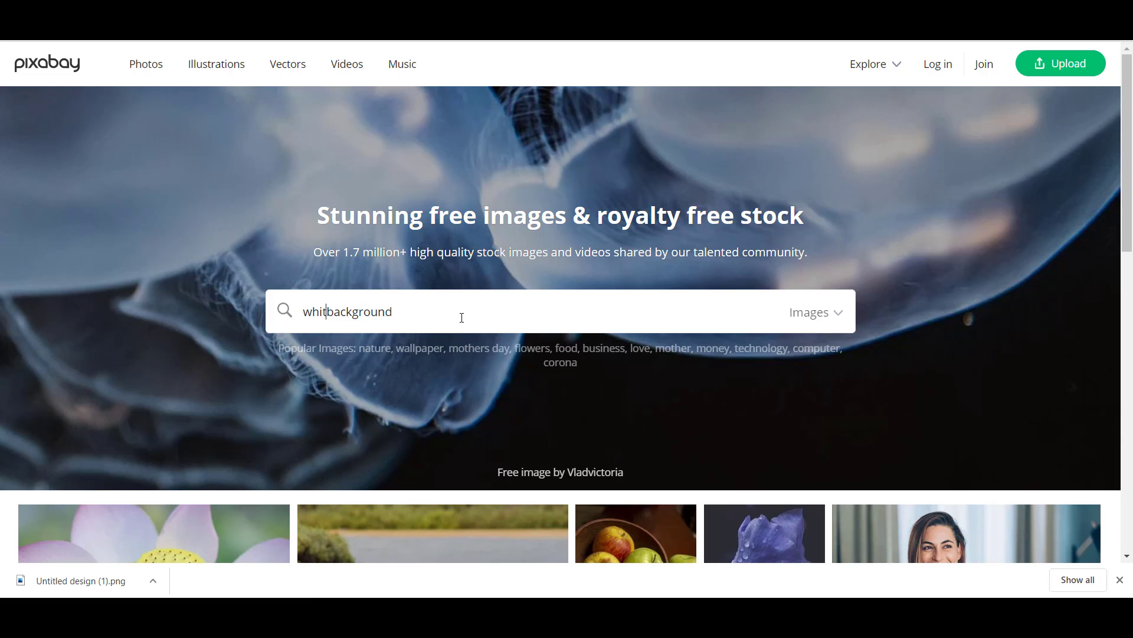
key(Return)
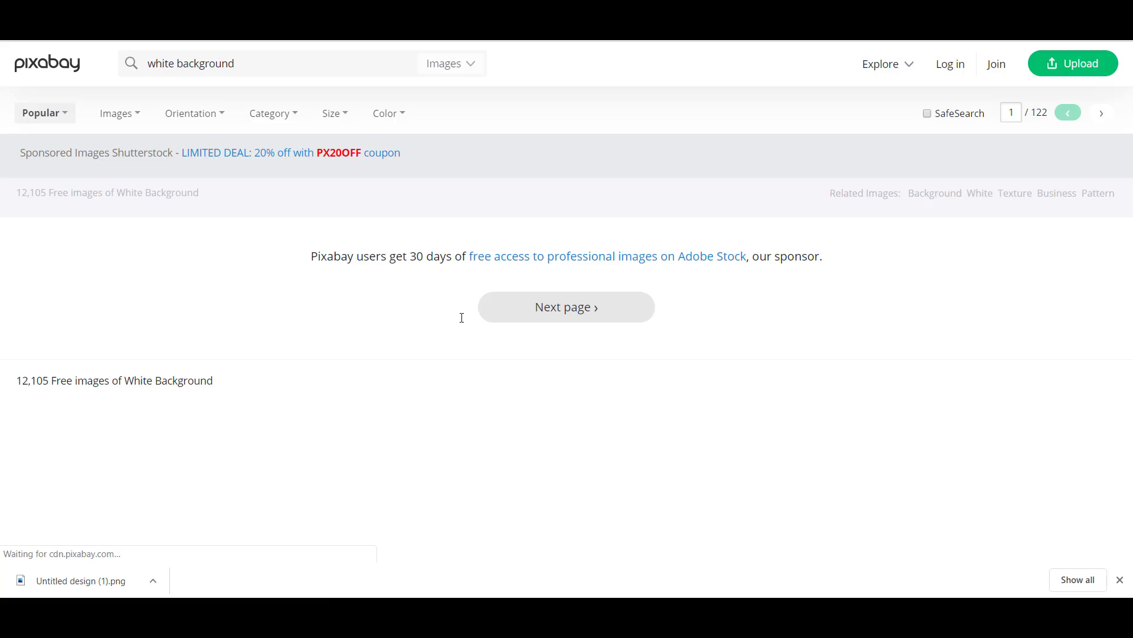
scroll(497, 298, down, 5)
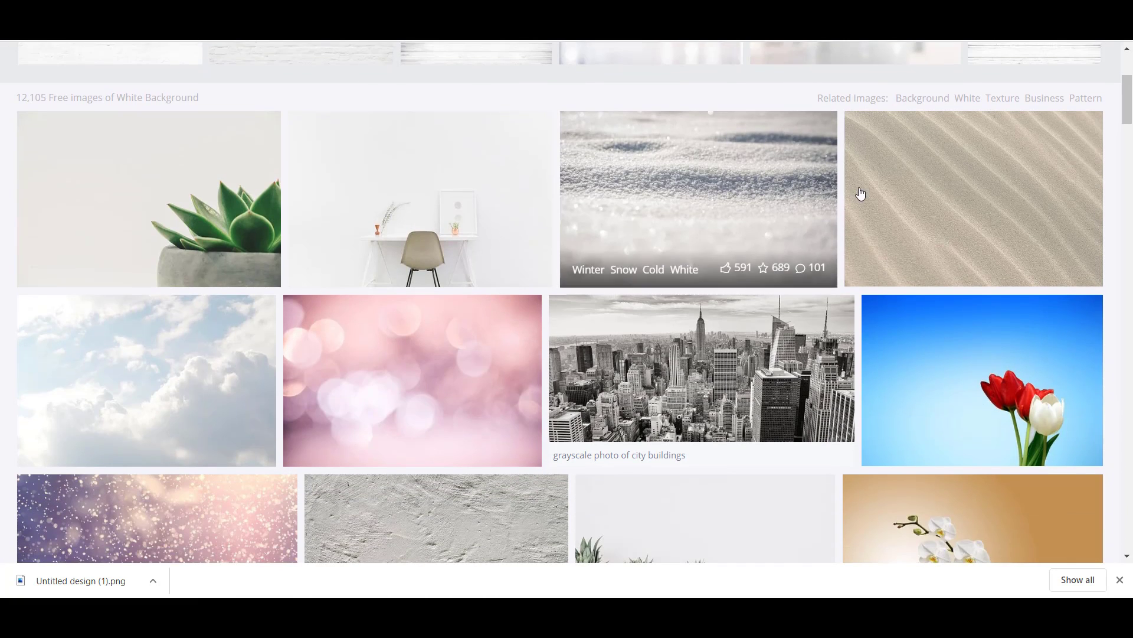
scroll(180, 245, down, 5)
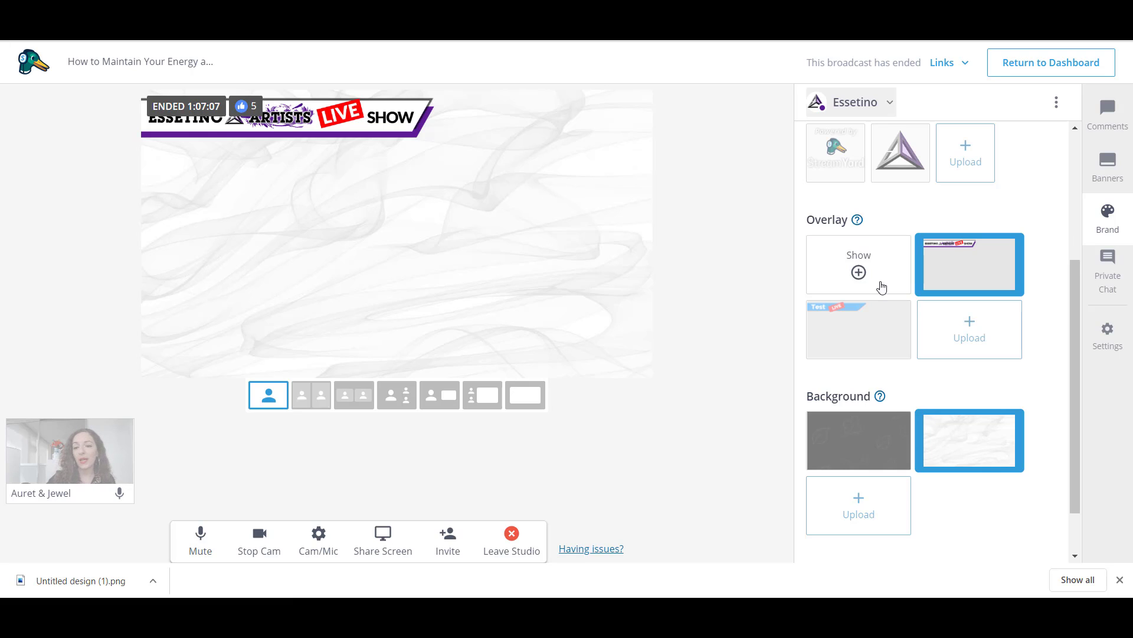
Delete the uploaded Test overlay from StreamYard's brand overlay list
scroll(944, 301, up, 3)
mouse_move(883, 463)
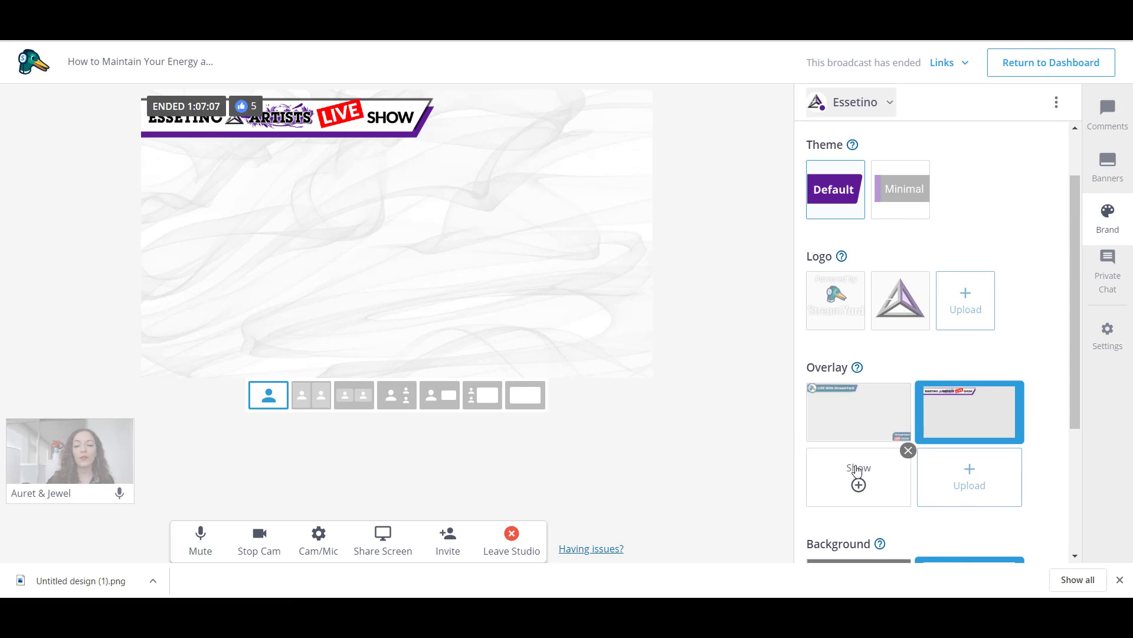
click(908, 450)
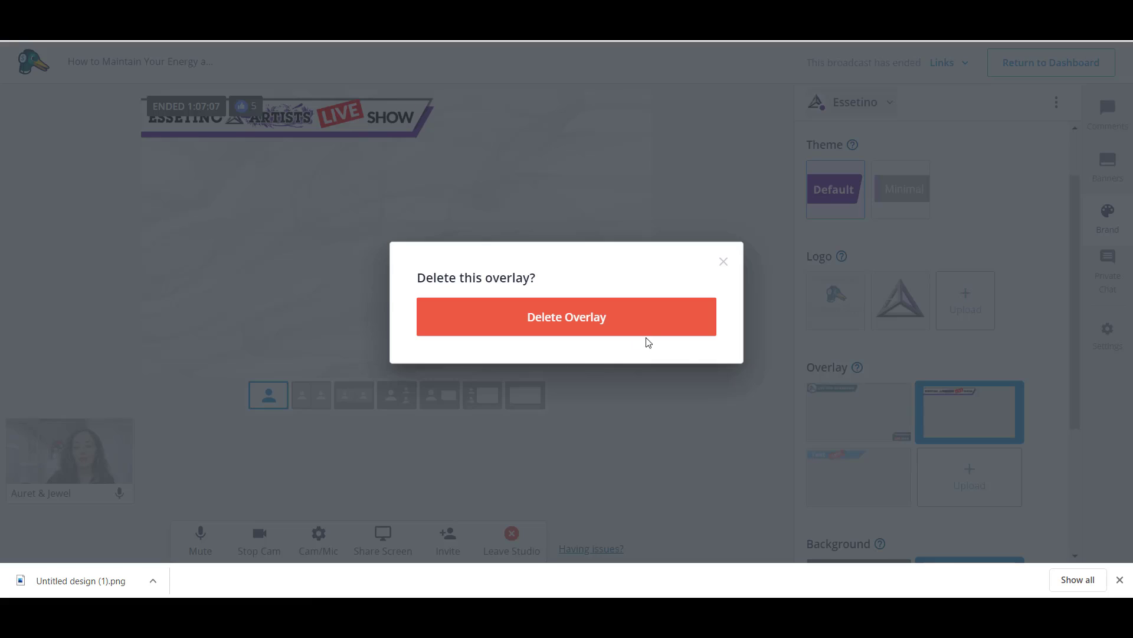
click(572, 323)
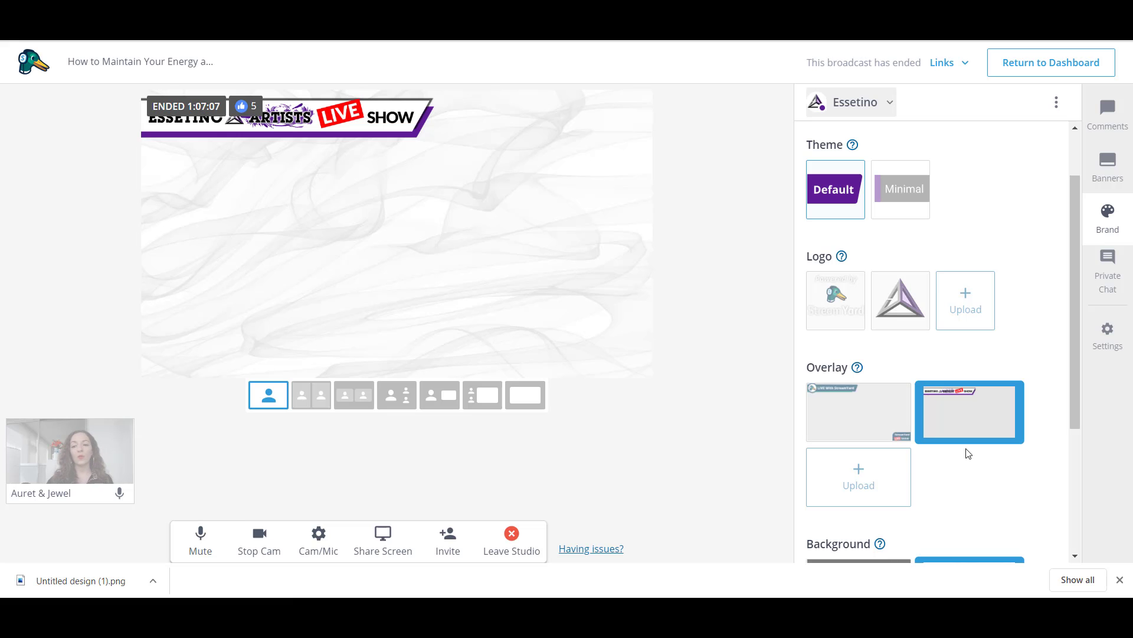